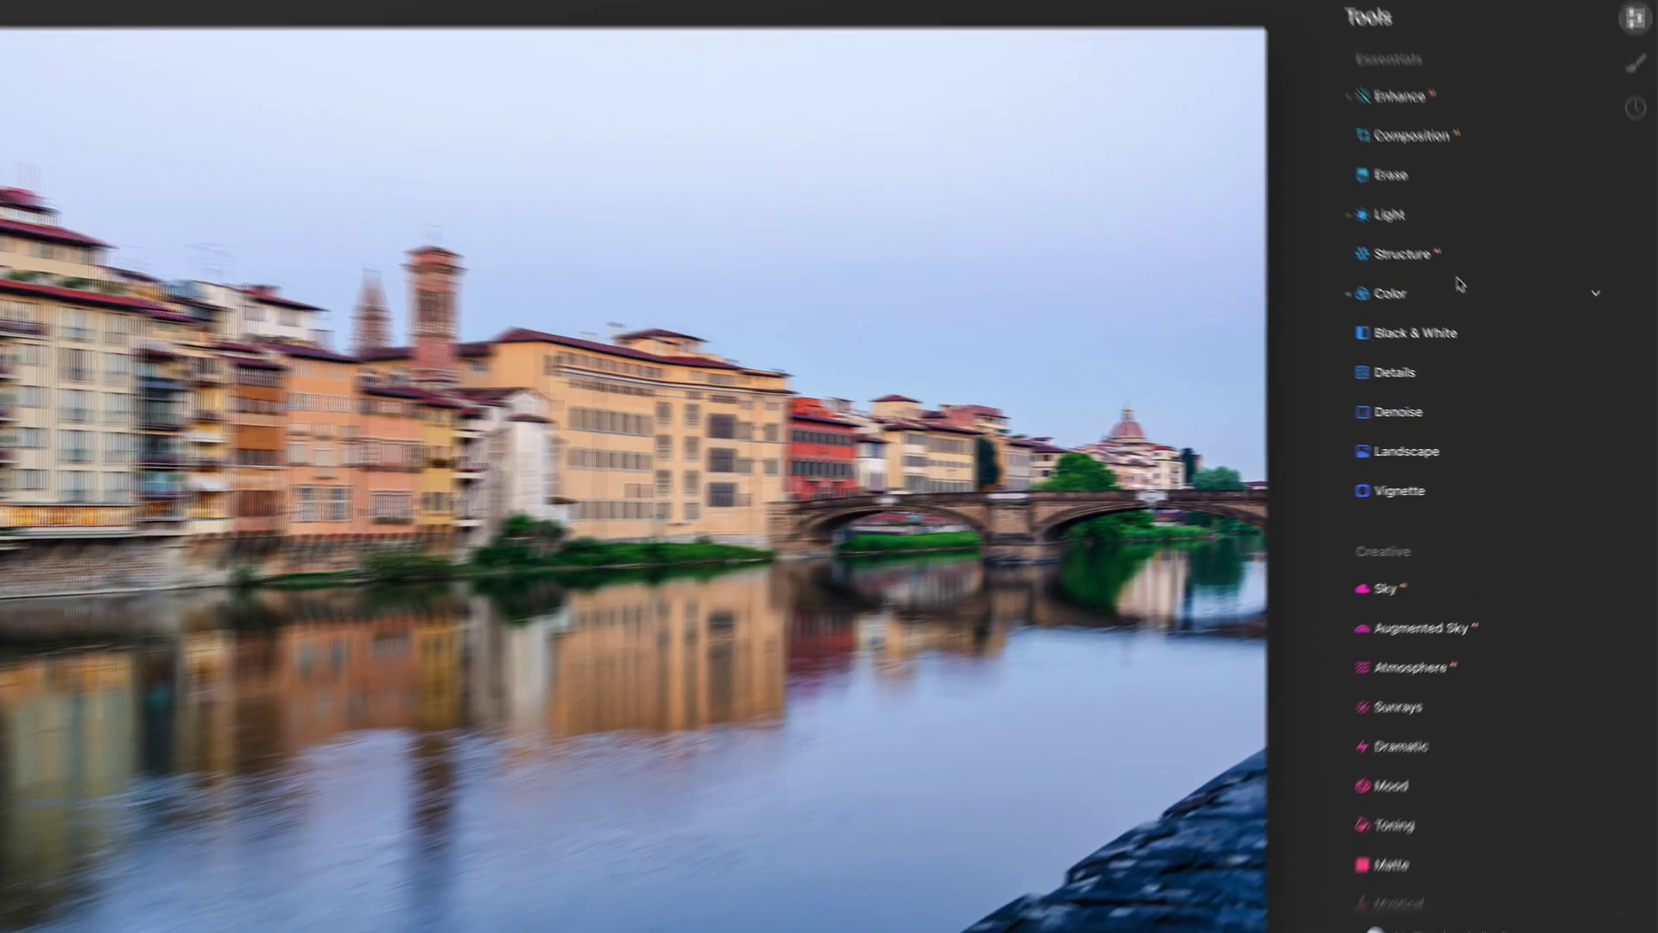
Replace the river photo's pale sky with Dramatic Sunset 1 and inspect it at 100%.
scroll(1475, 298, "down", 5)
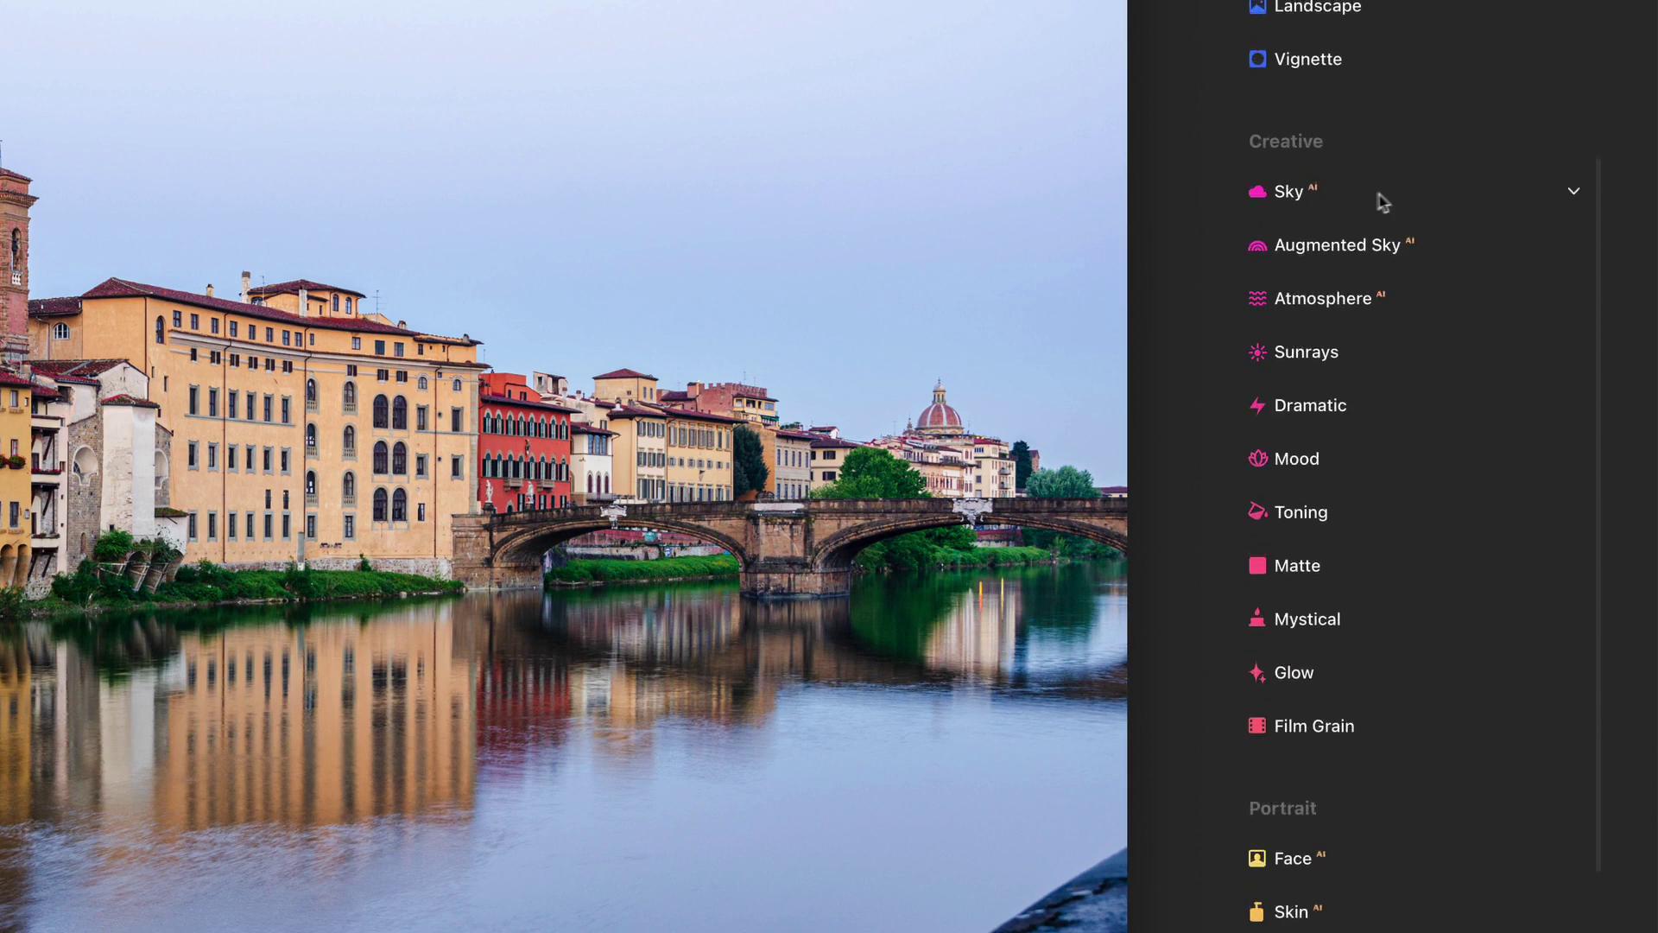
left_click(1382, 196)
left_click(1403, 292)
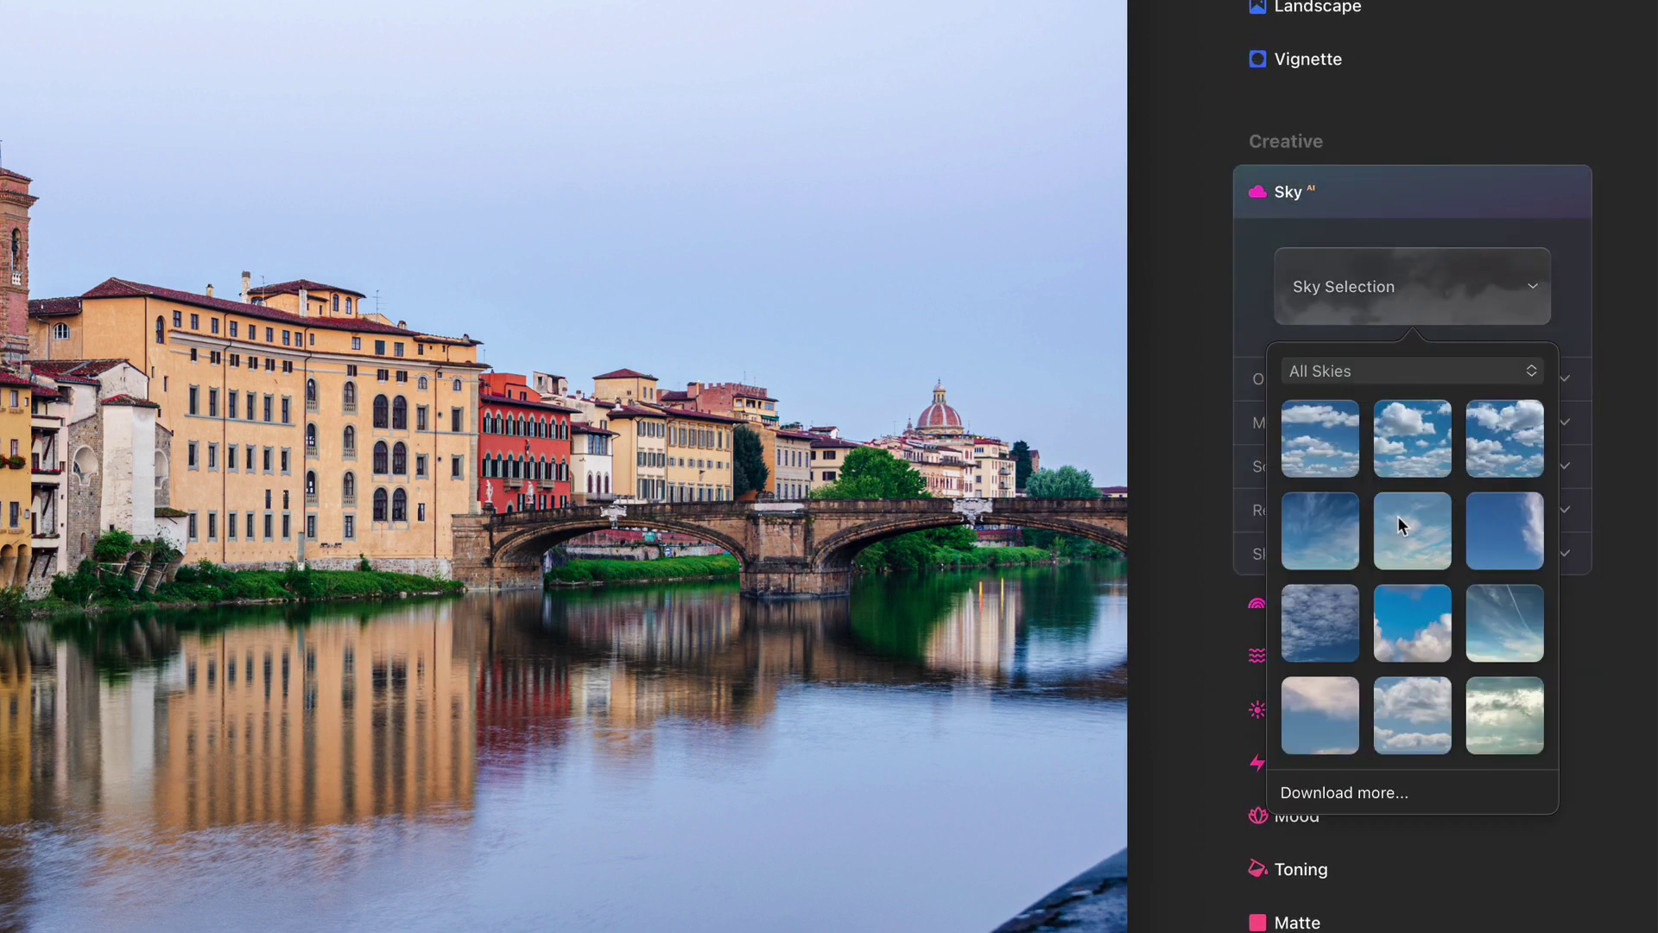
scroll(1400, 525, "down", 5)
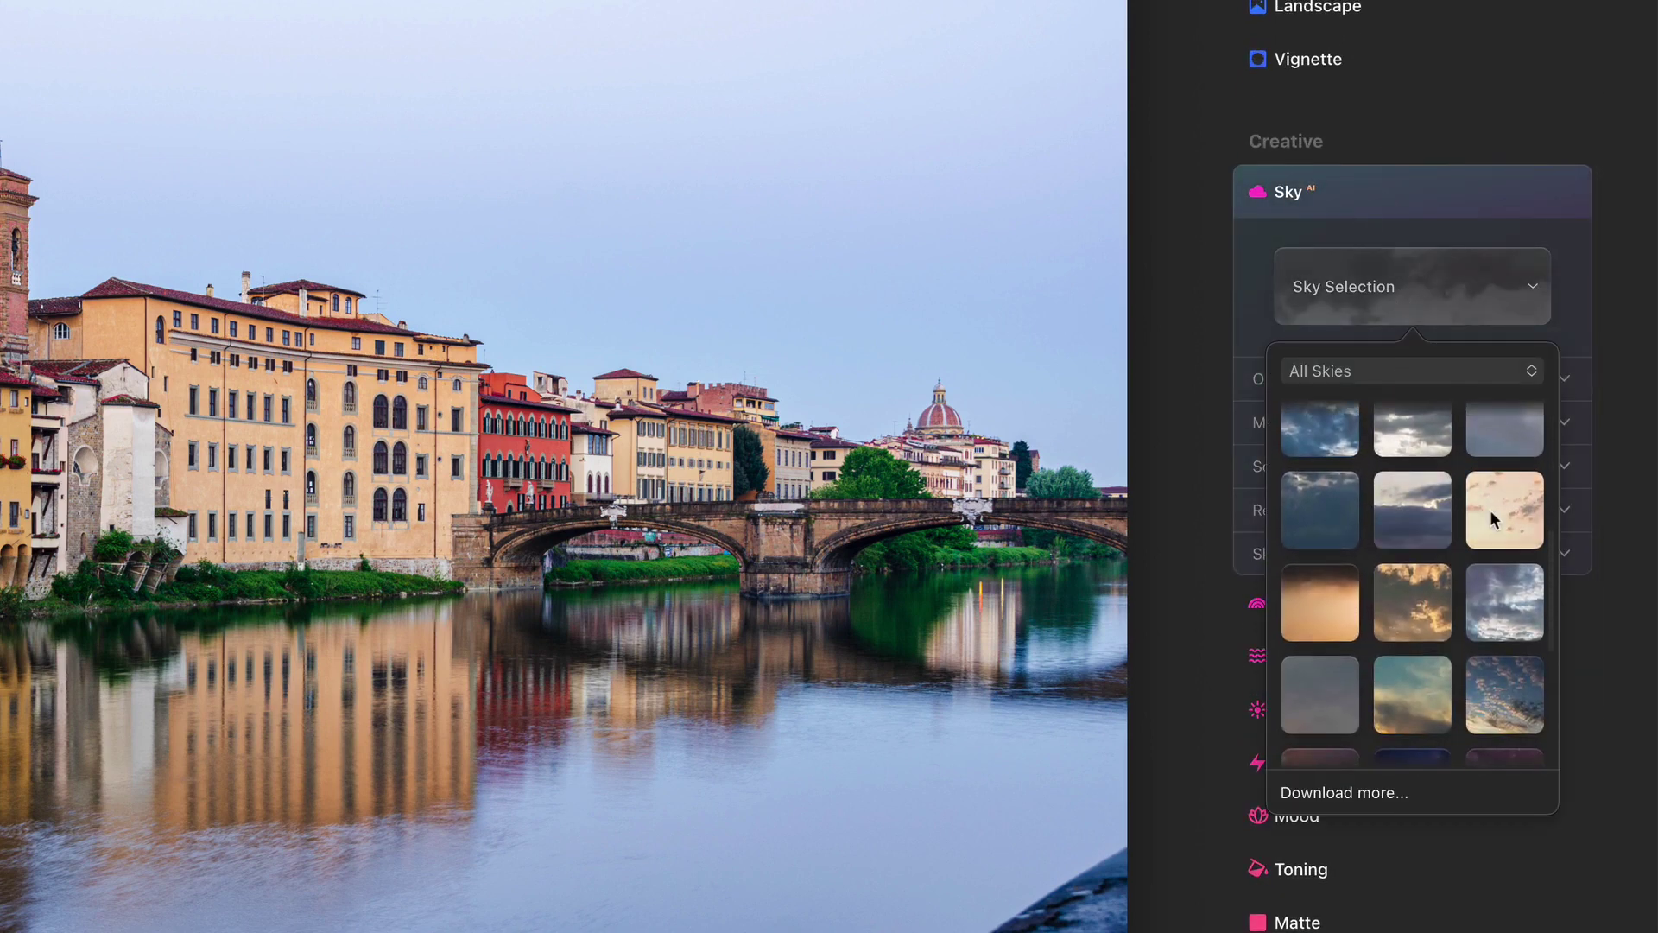
left_click(1490, 510)
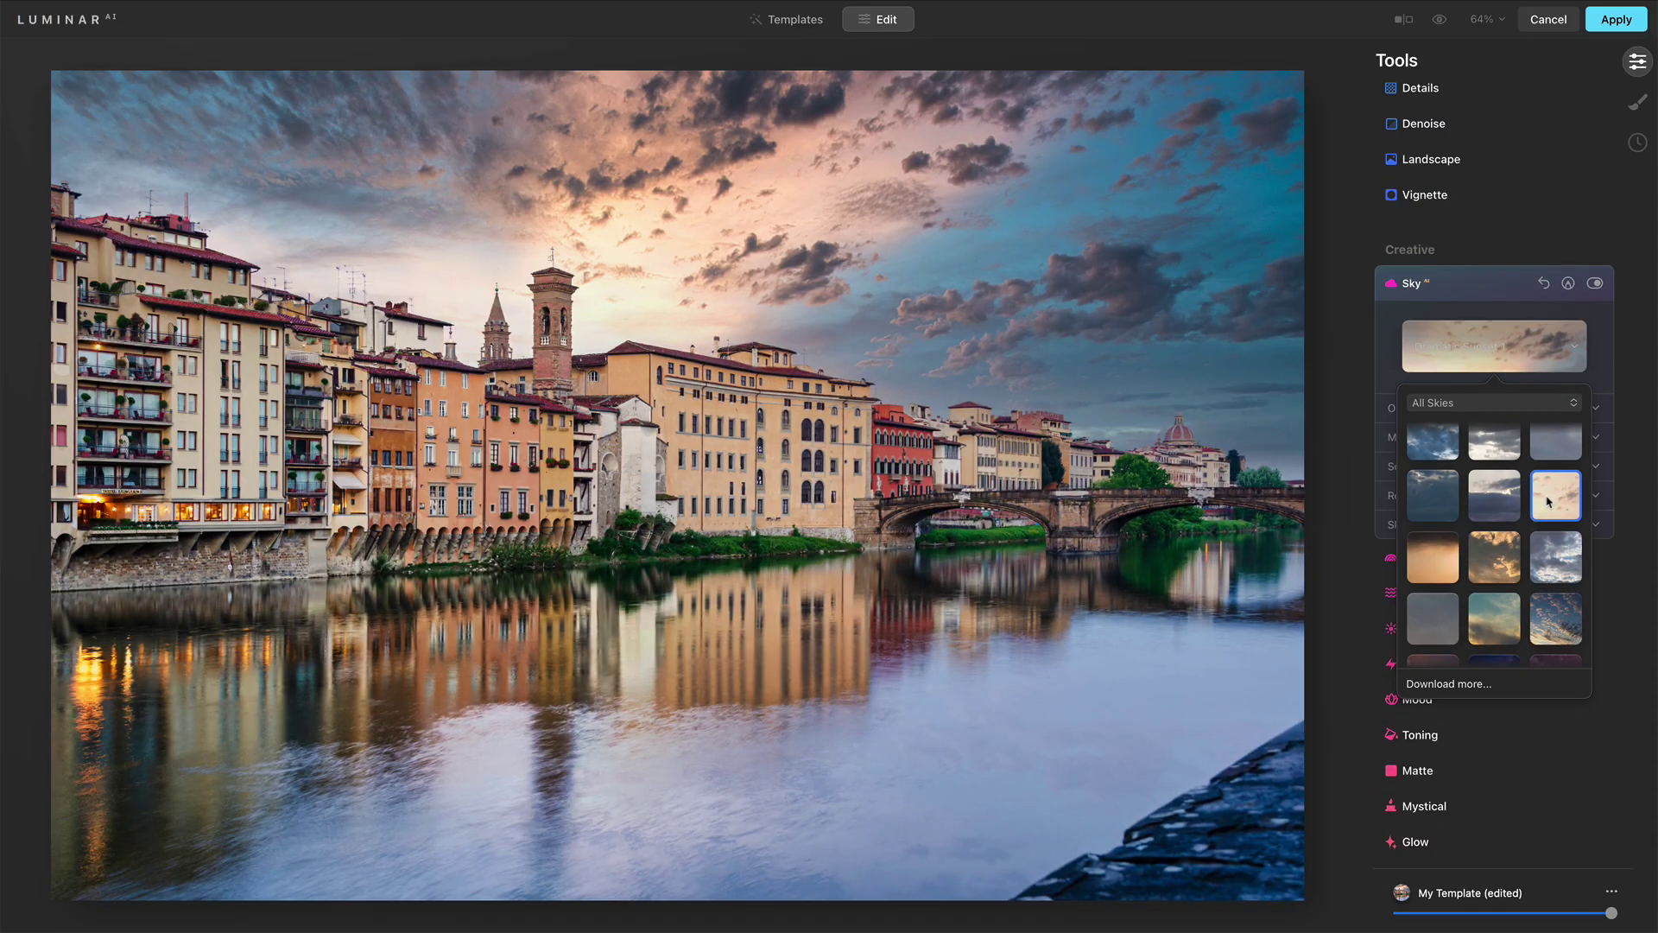
left_click(1474, 341)
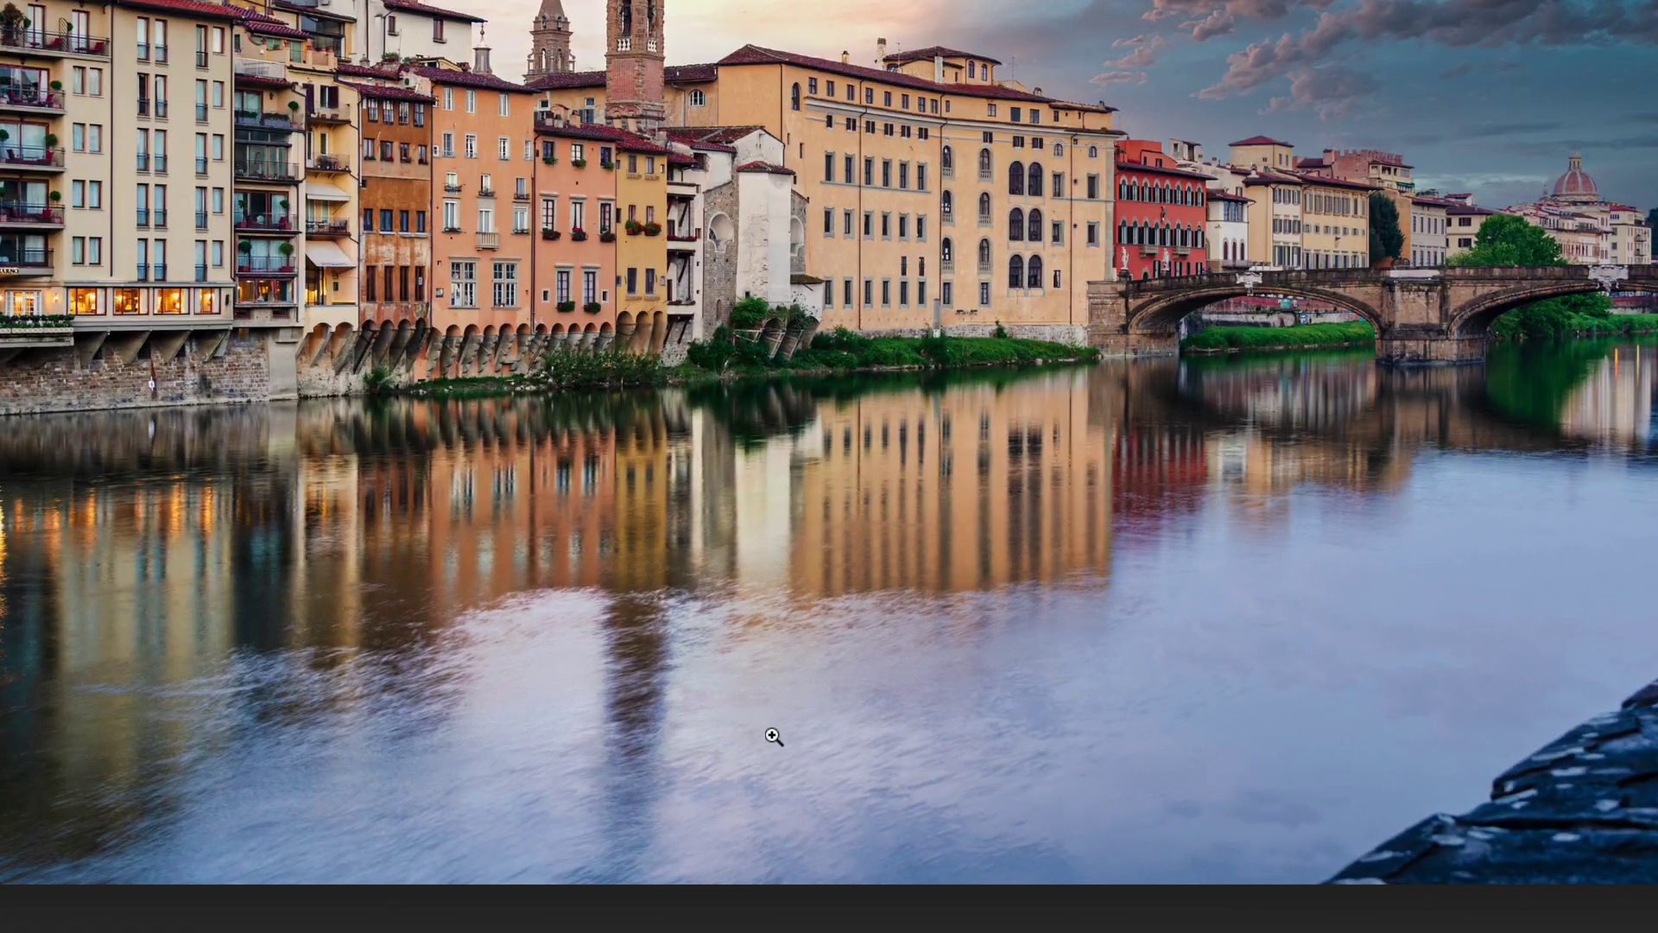
left_click(772, 736)
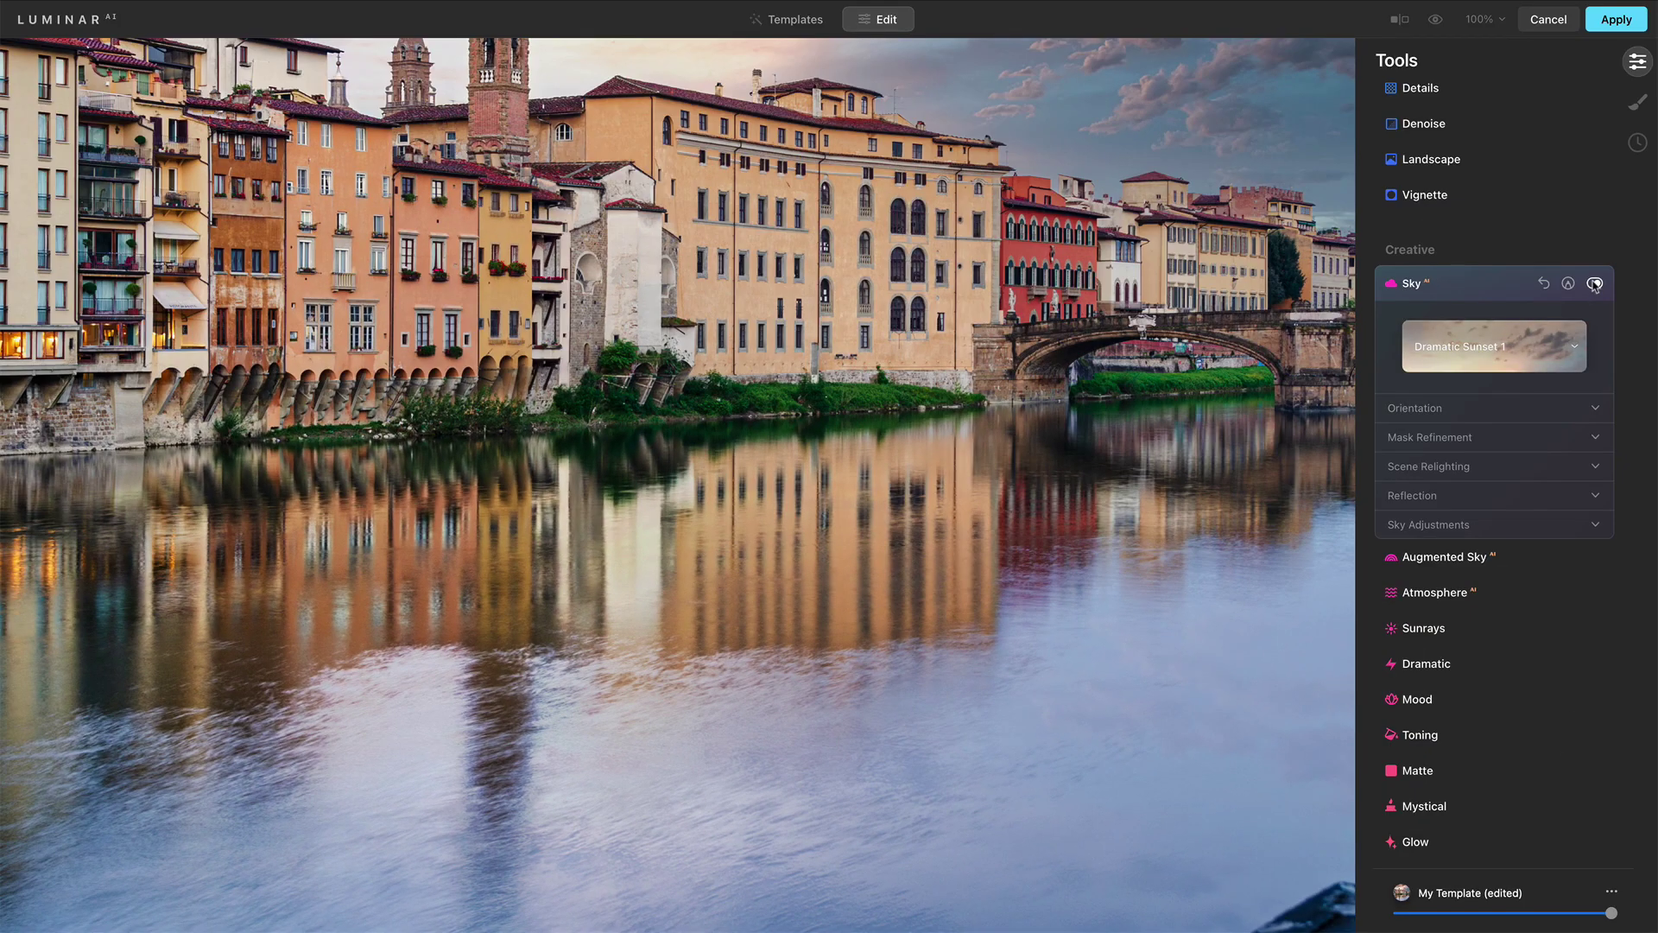
left_click(1594, 284)
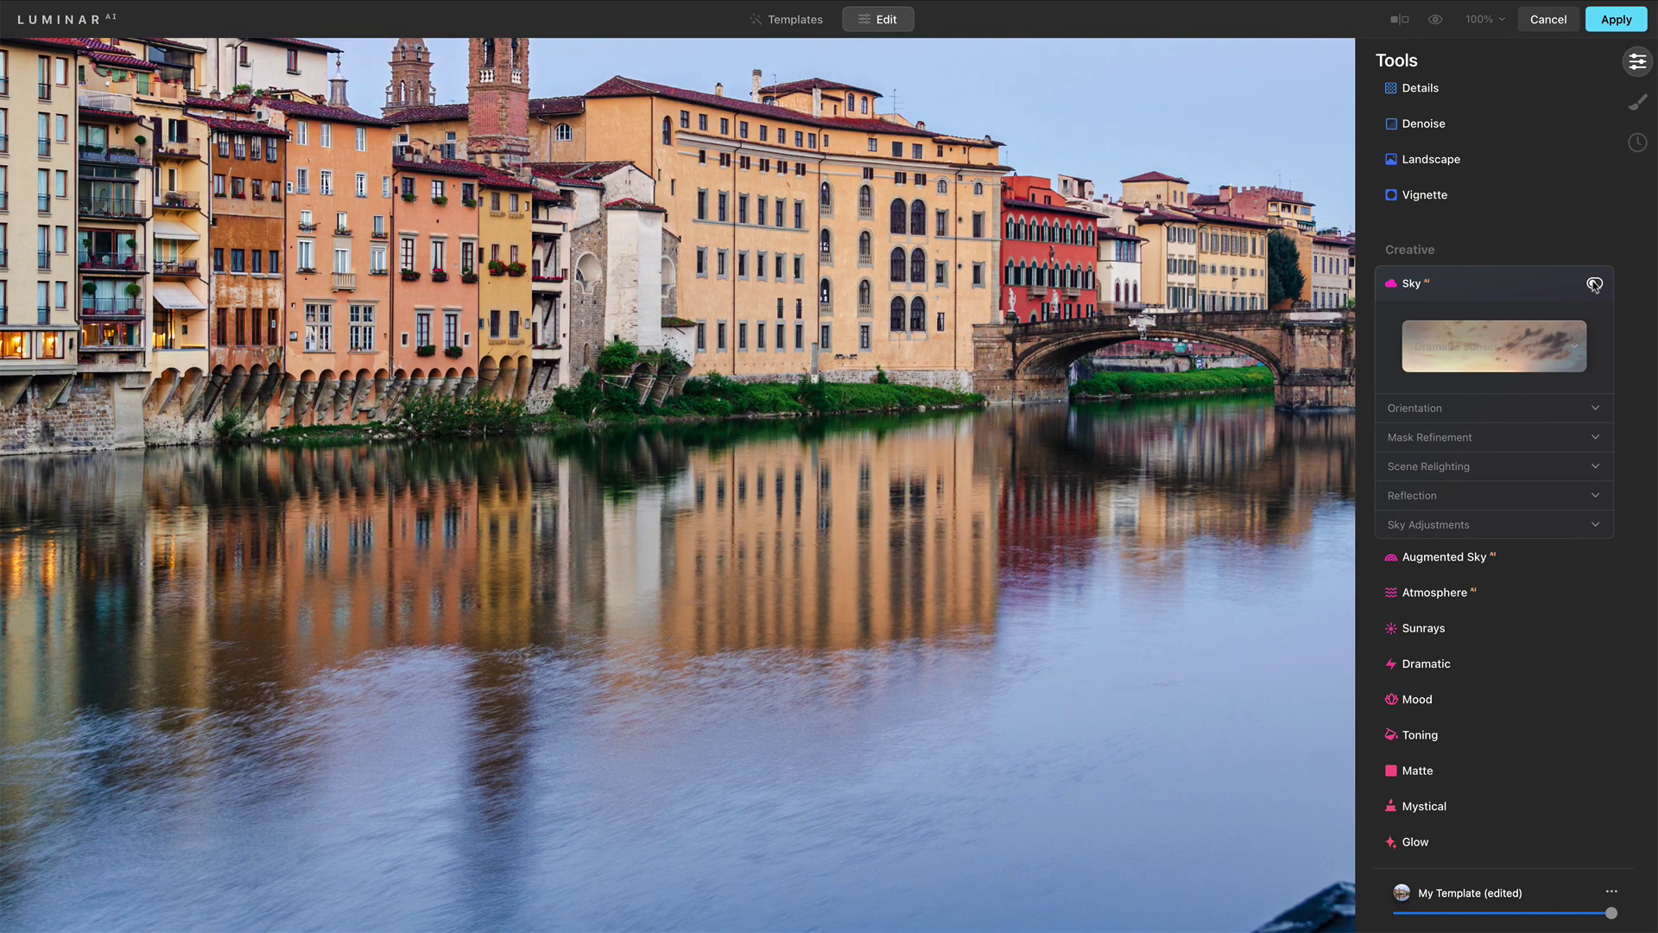
left_click(1594, 284)
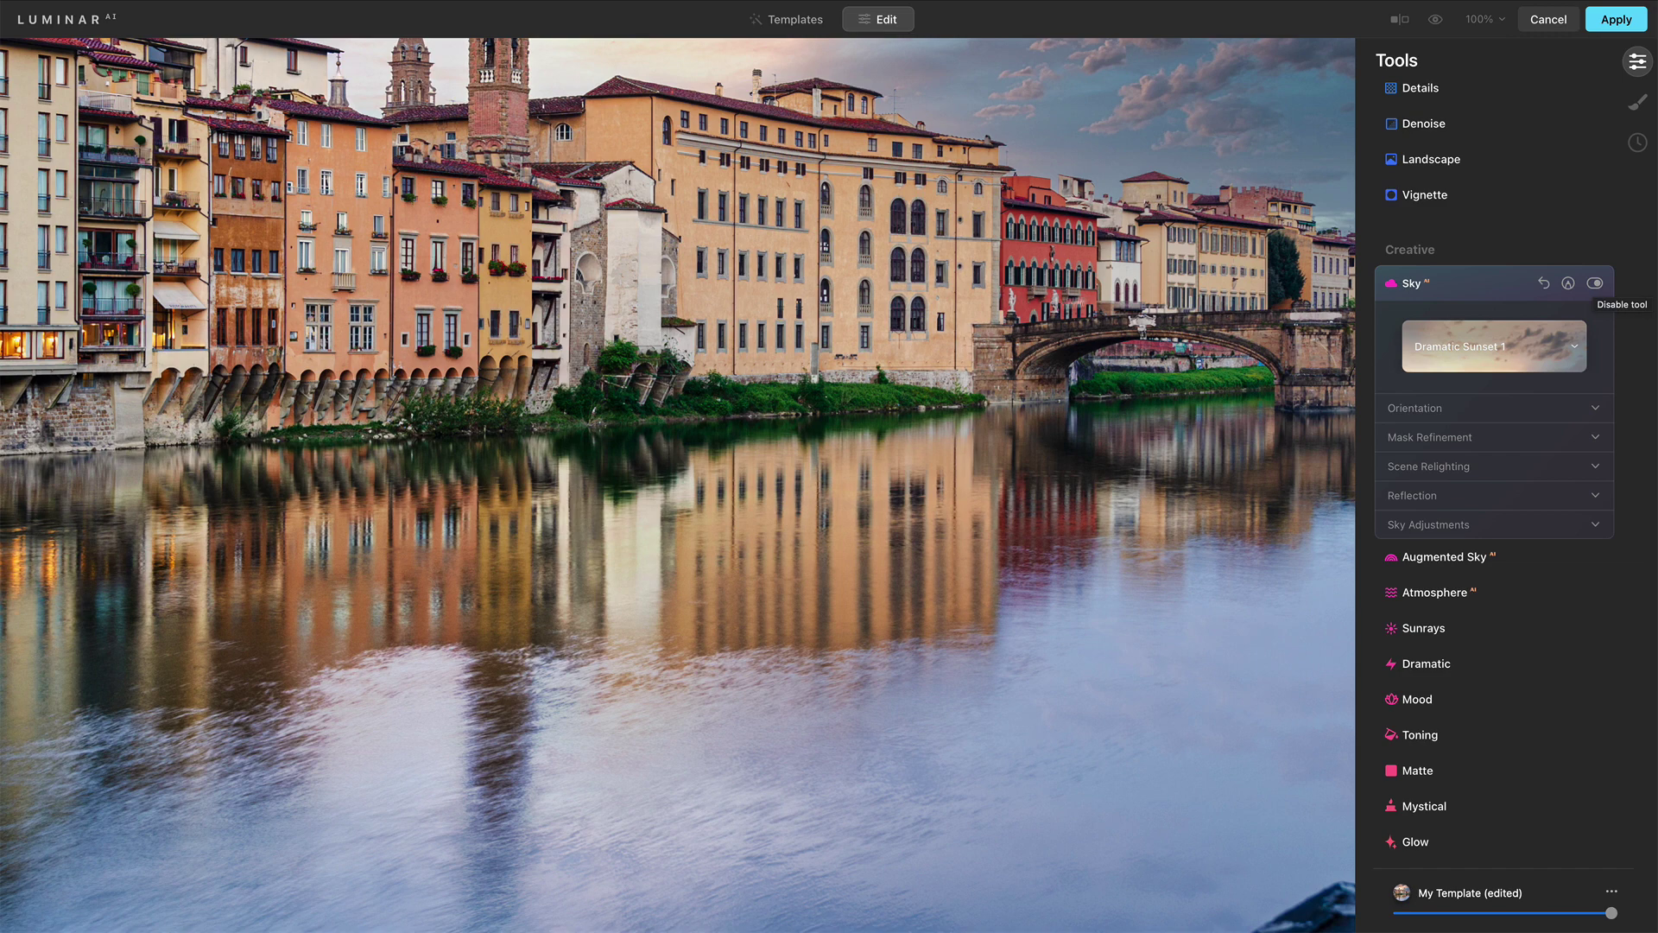
left_click(1046, 306)
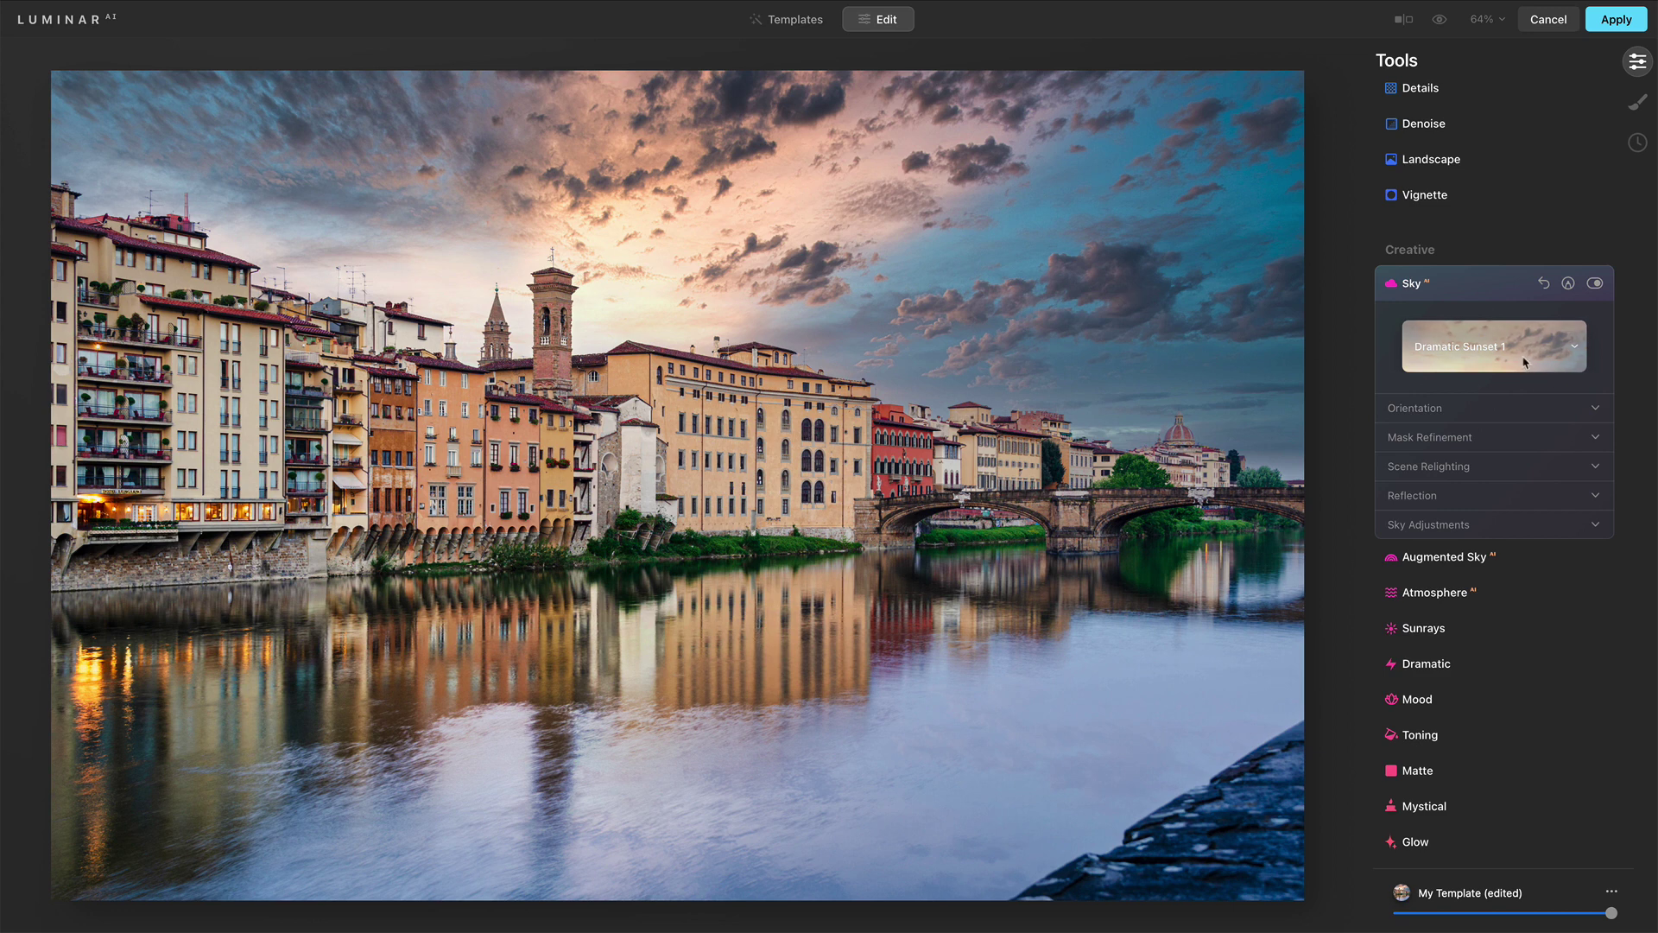
Shift the sunset sky to Vertical Offset -7 and Horizontal Offset 31.
scroll(1451, 377, "down", 1)
left_click(1450, 381)
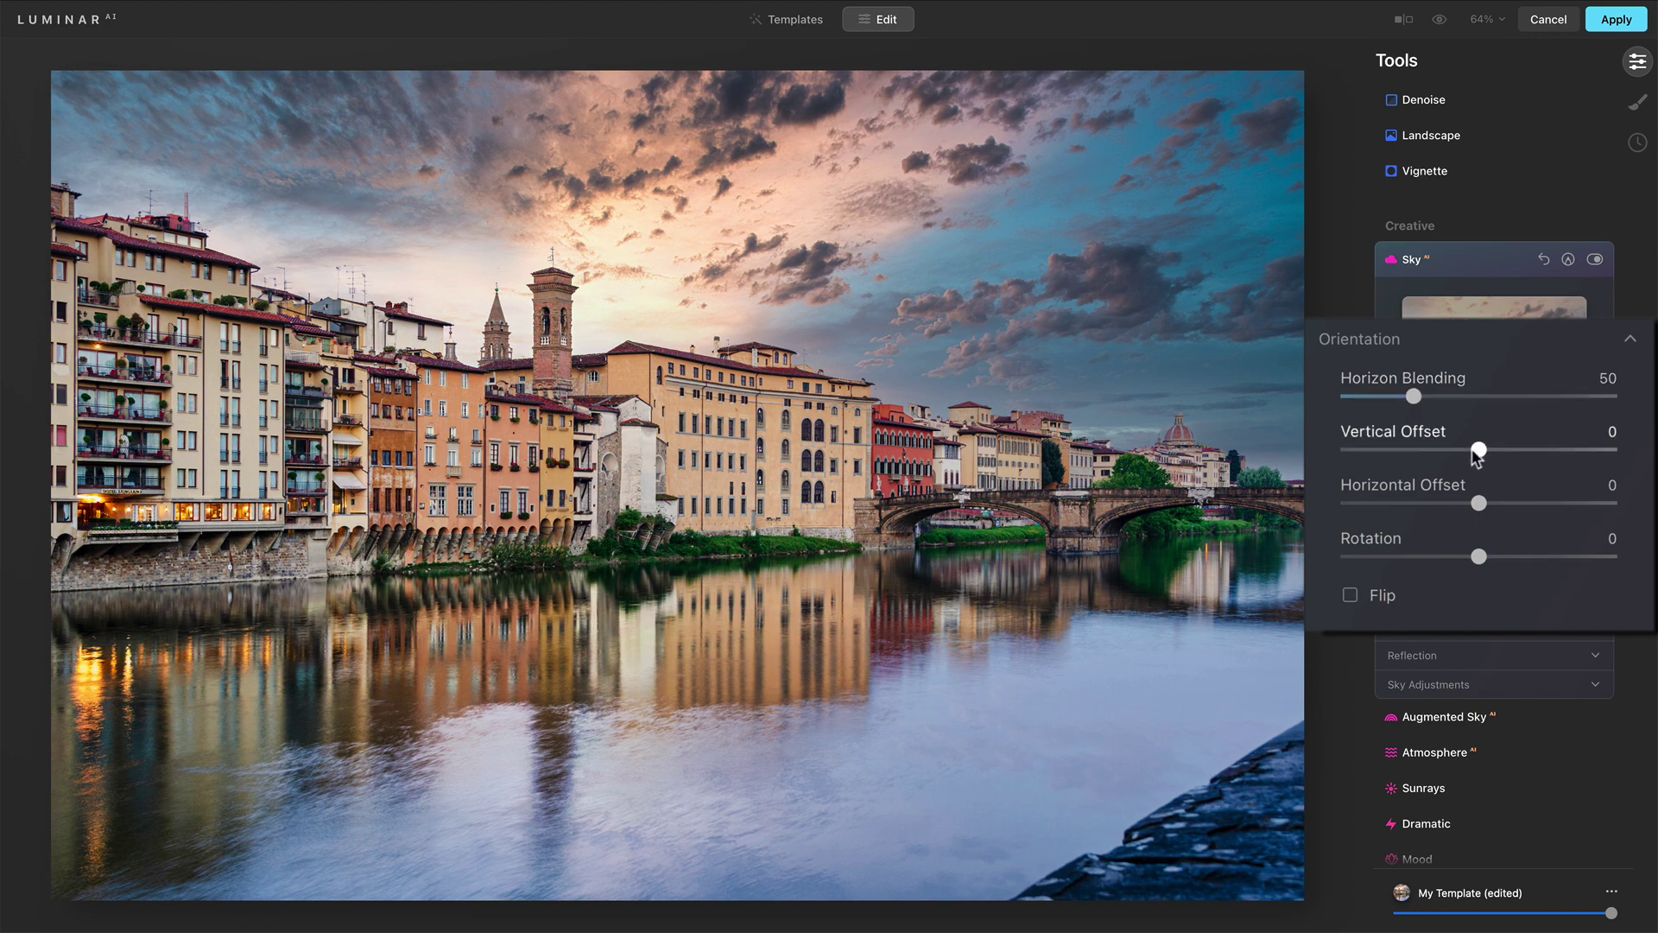
left_click_drag(1479, 450, 1468, 452)
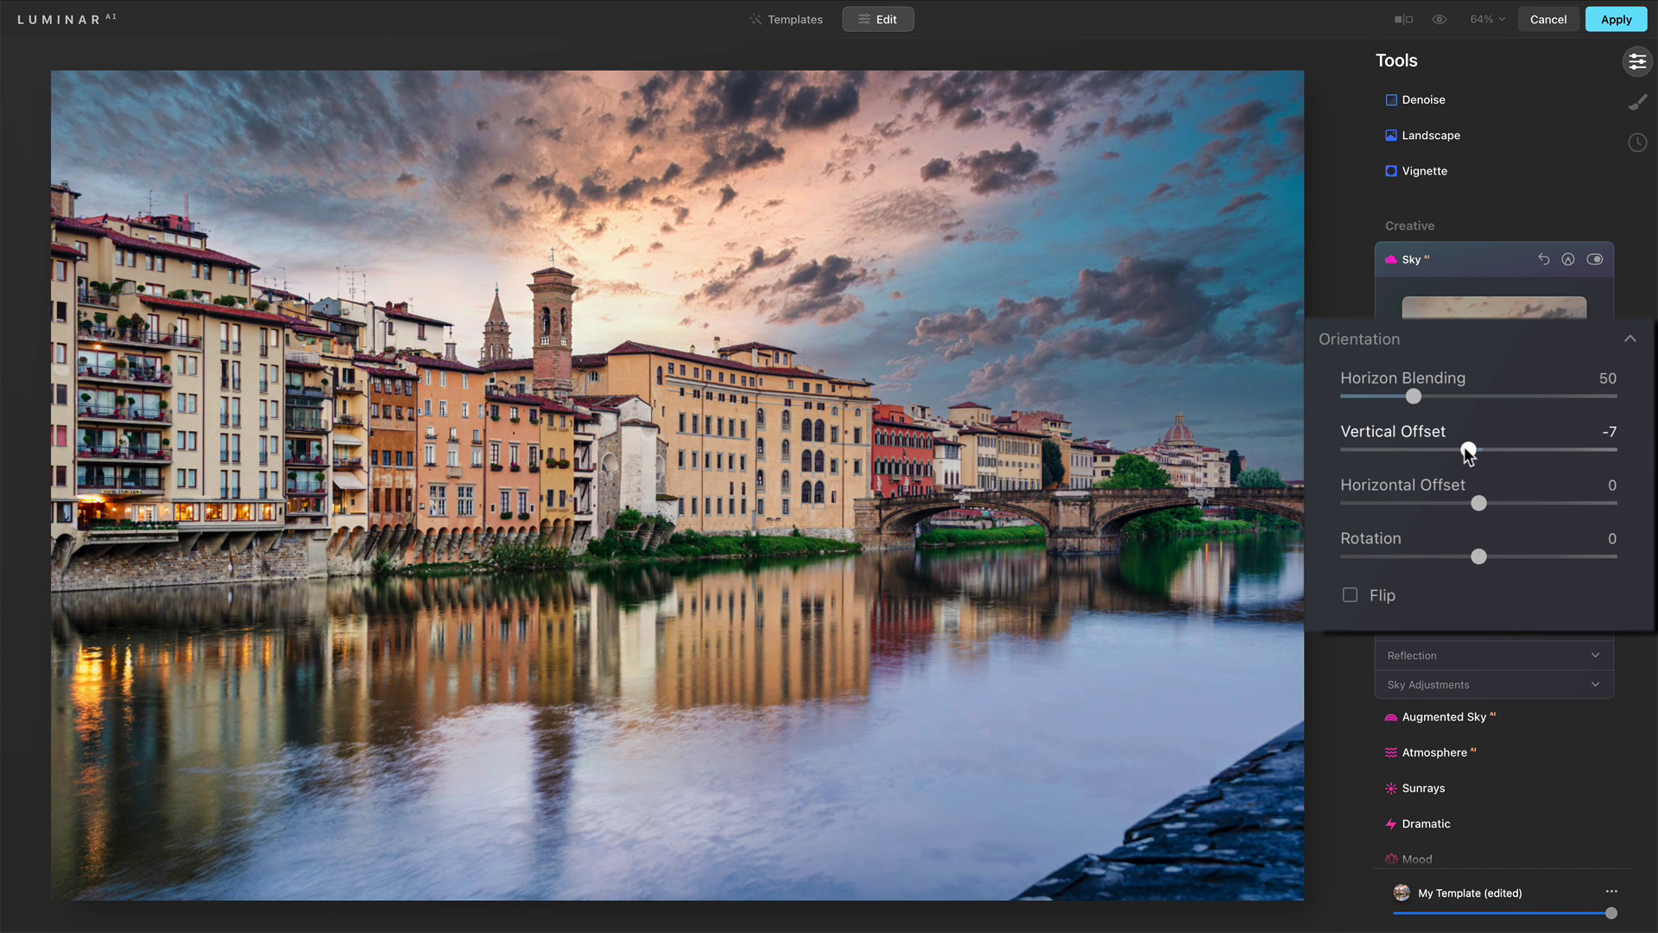
left_click_drag(1478, 504, 1522, 507)
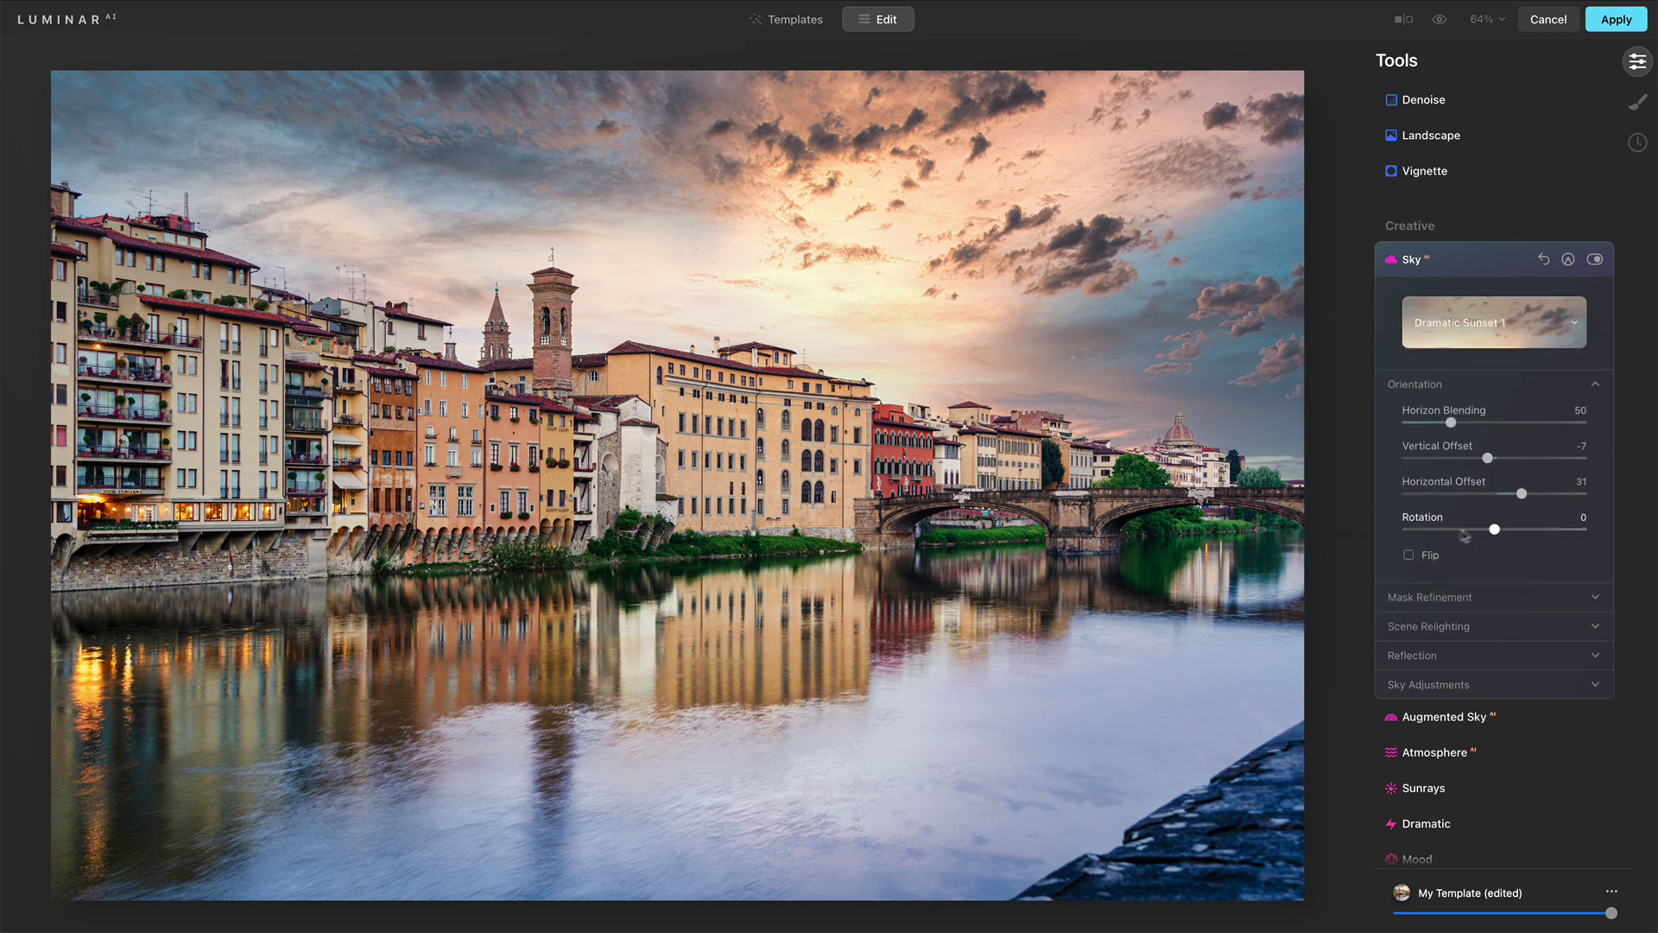
left_click(1473, 383)
Compare Fix Details at 33 and 83 on the rooftop edges, settle at 39, then fit the view.
left_click(1460, 414)
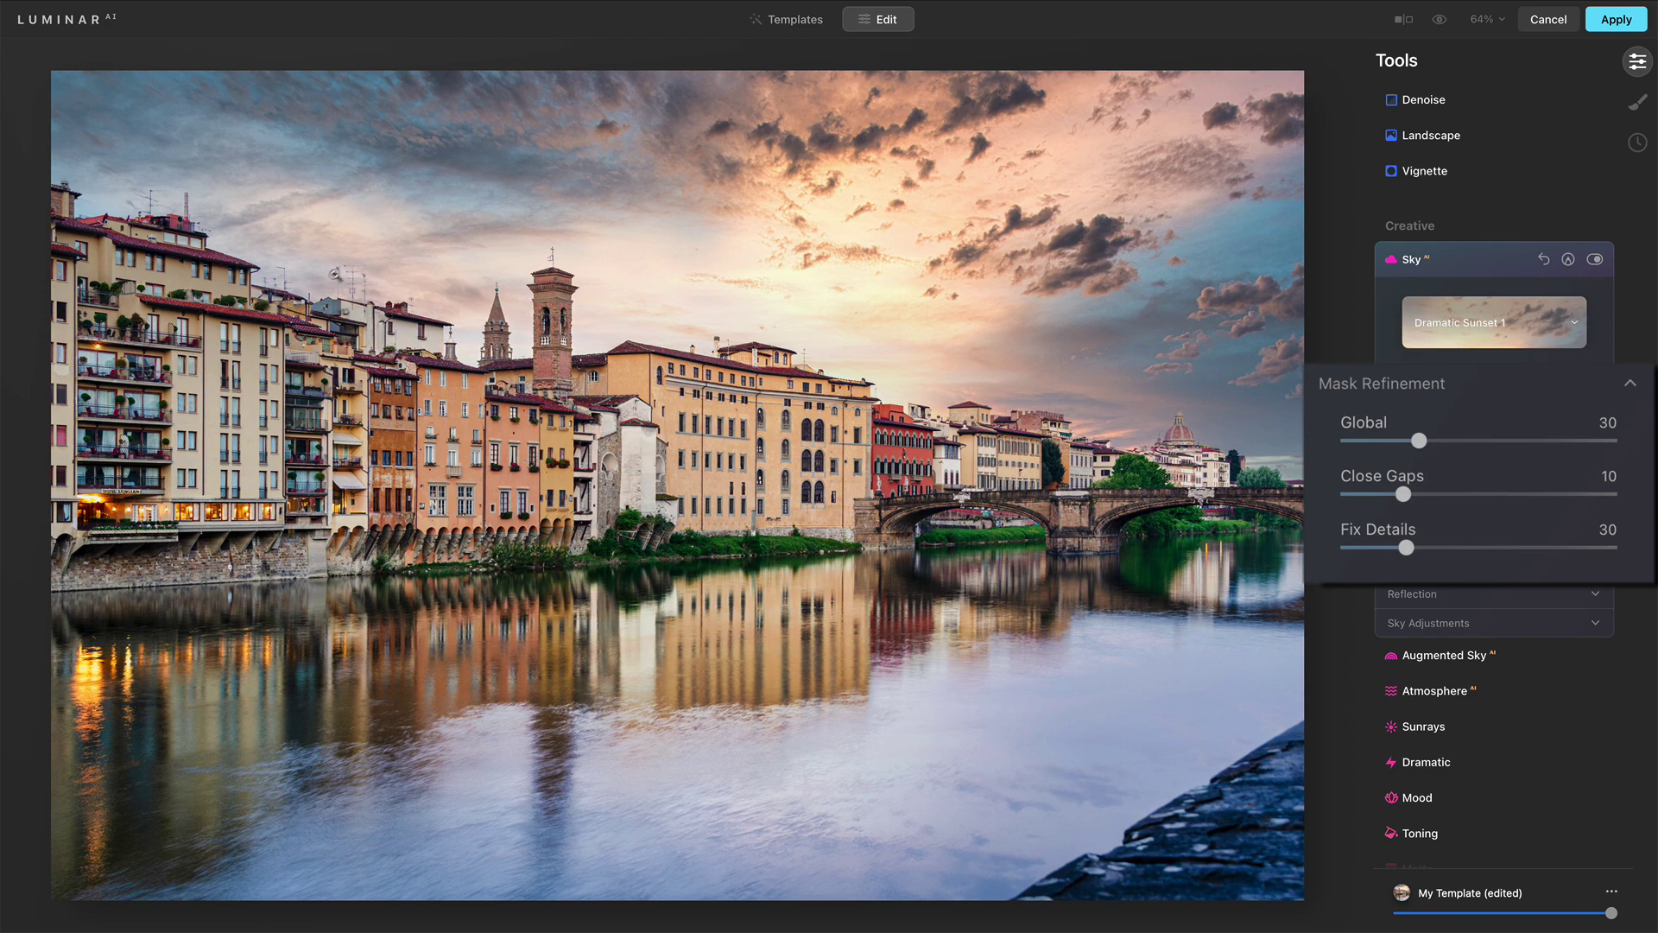
left_click(346, 283)
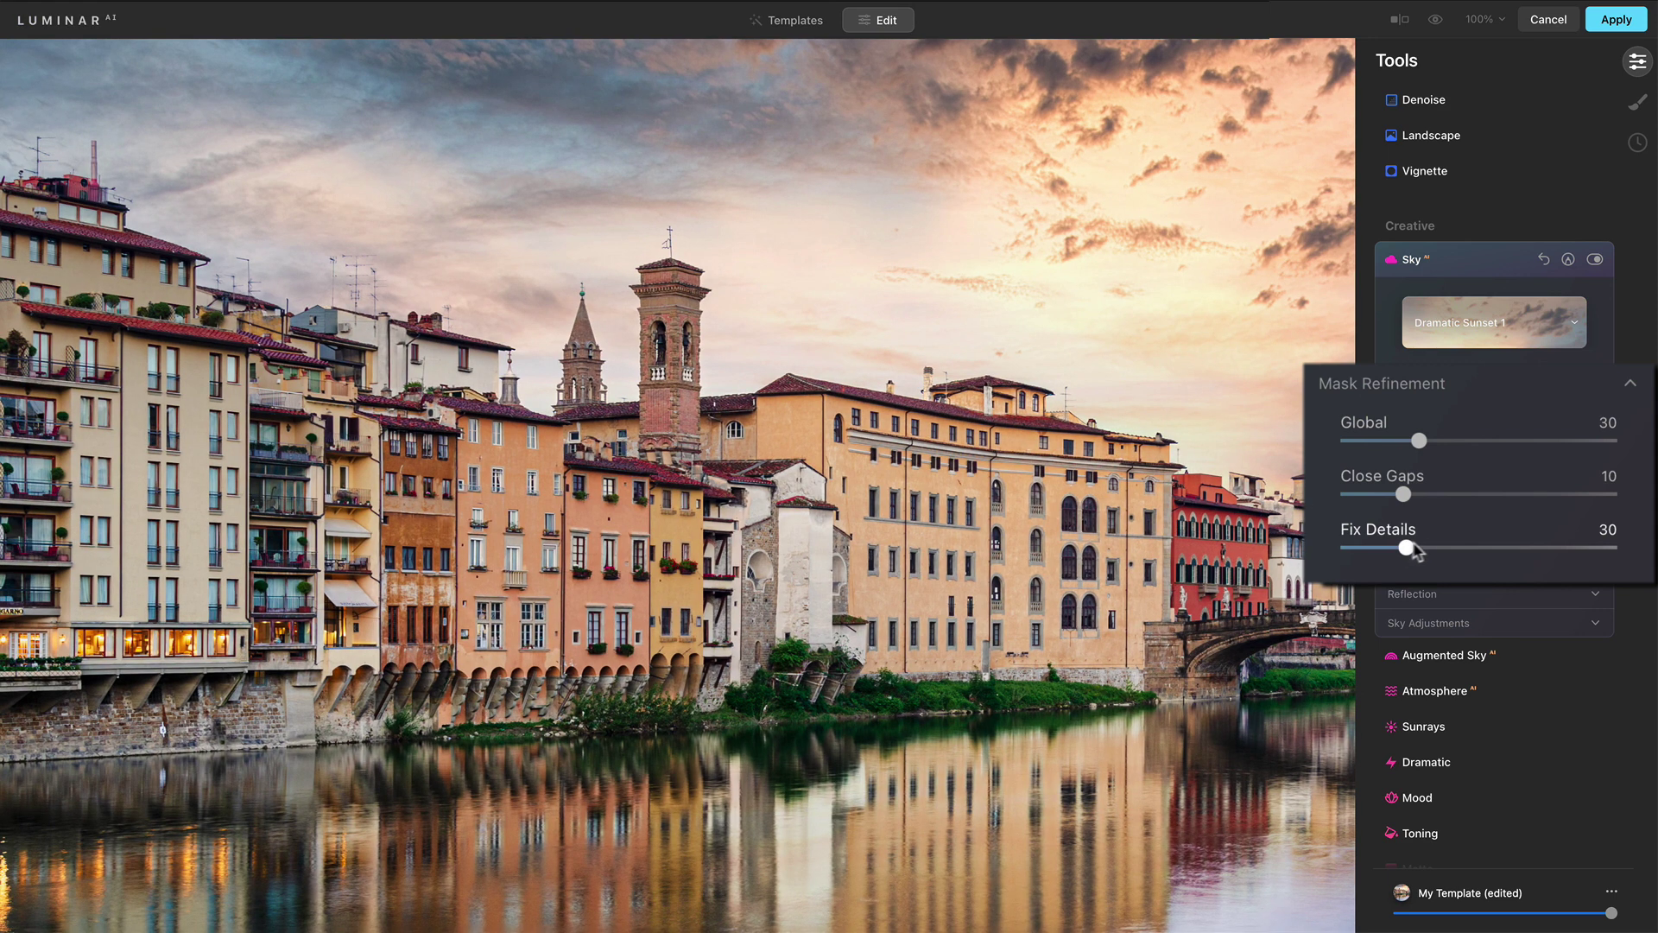
left_click(1570, 549)
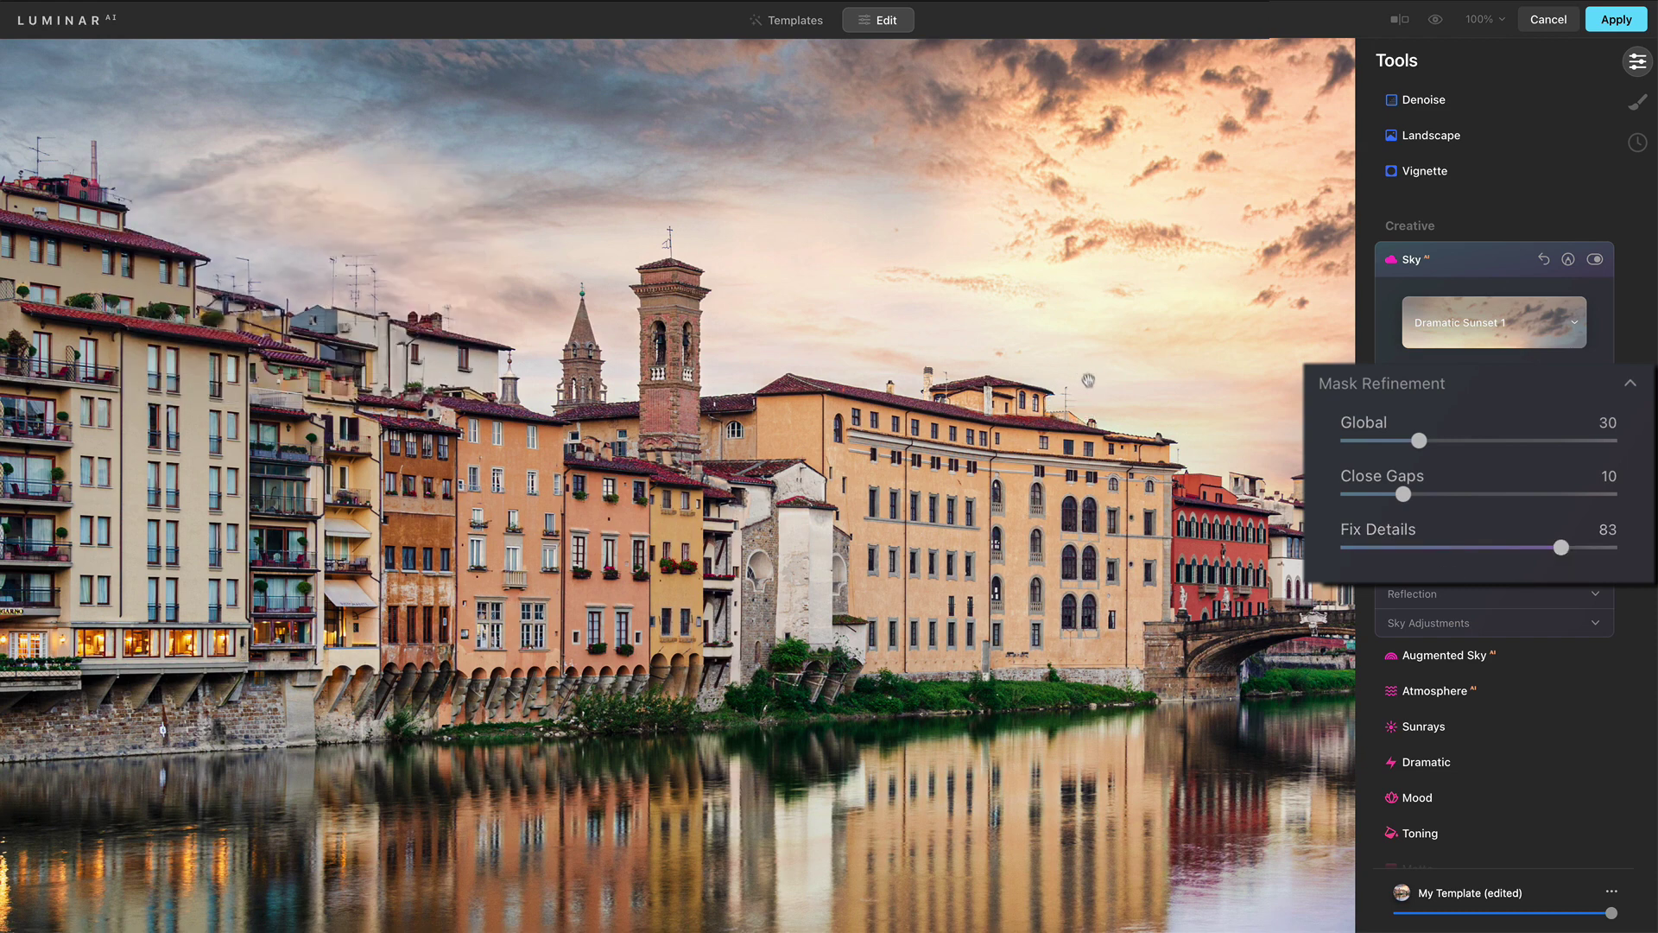
left_click(1417, 550)
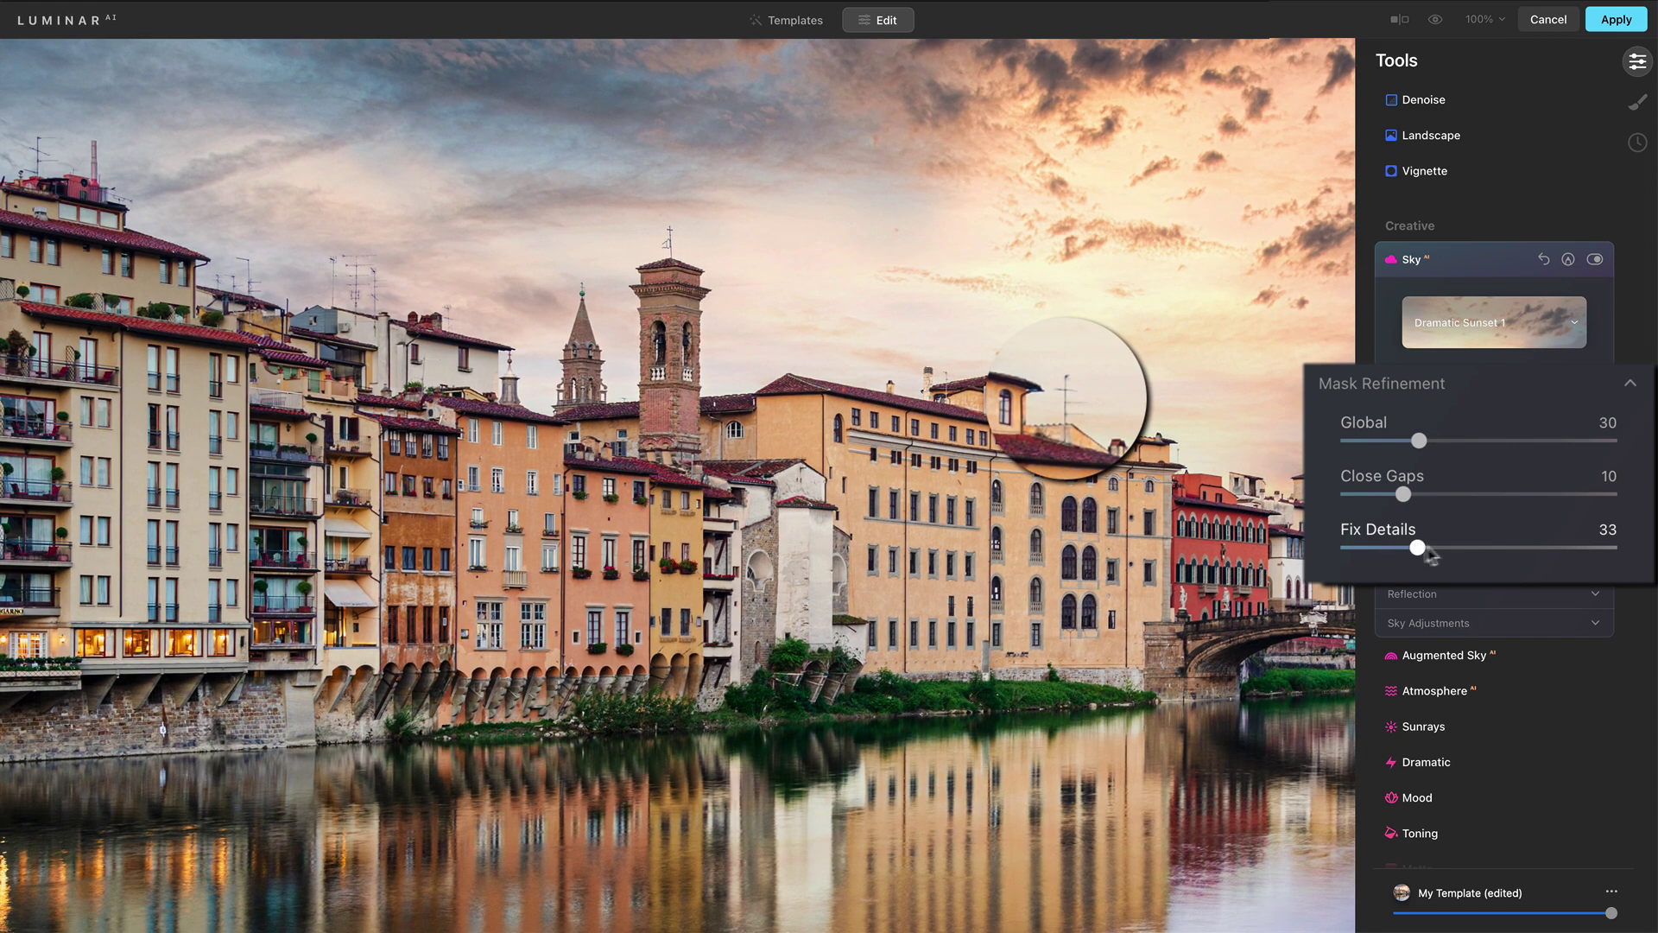
left_click(1563, 550)
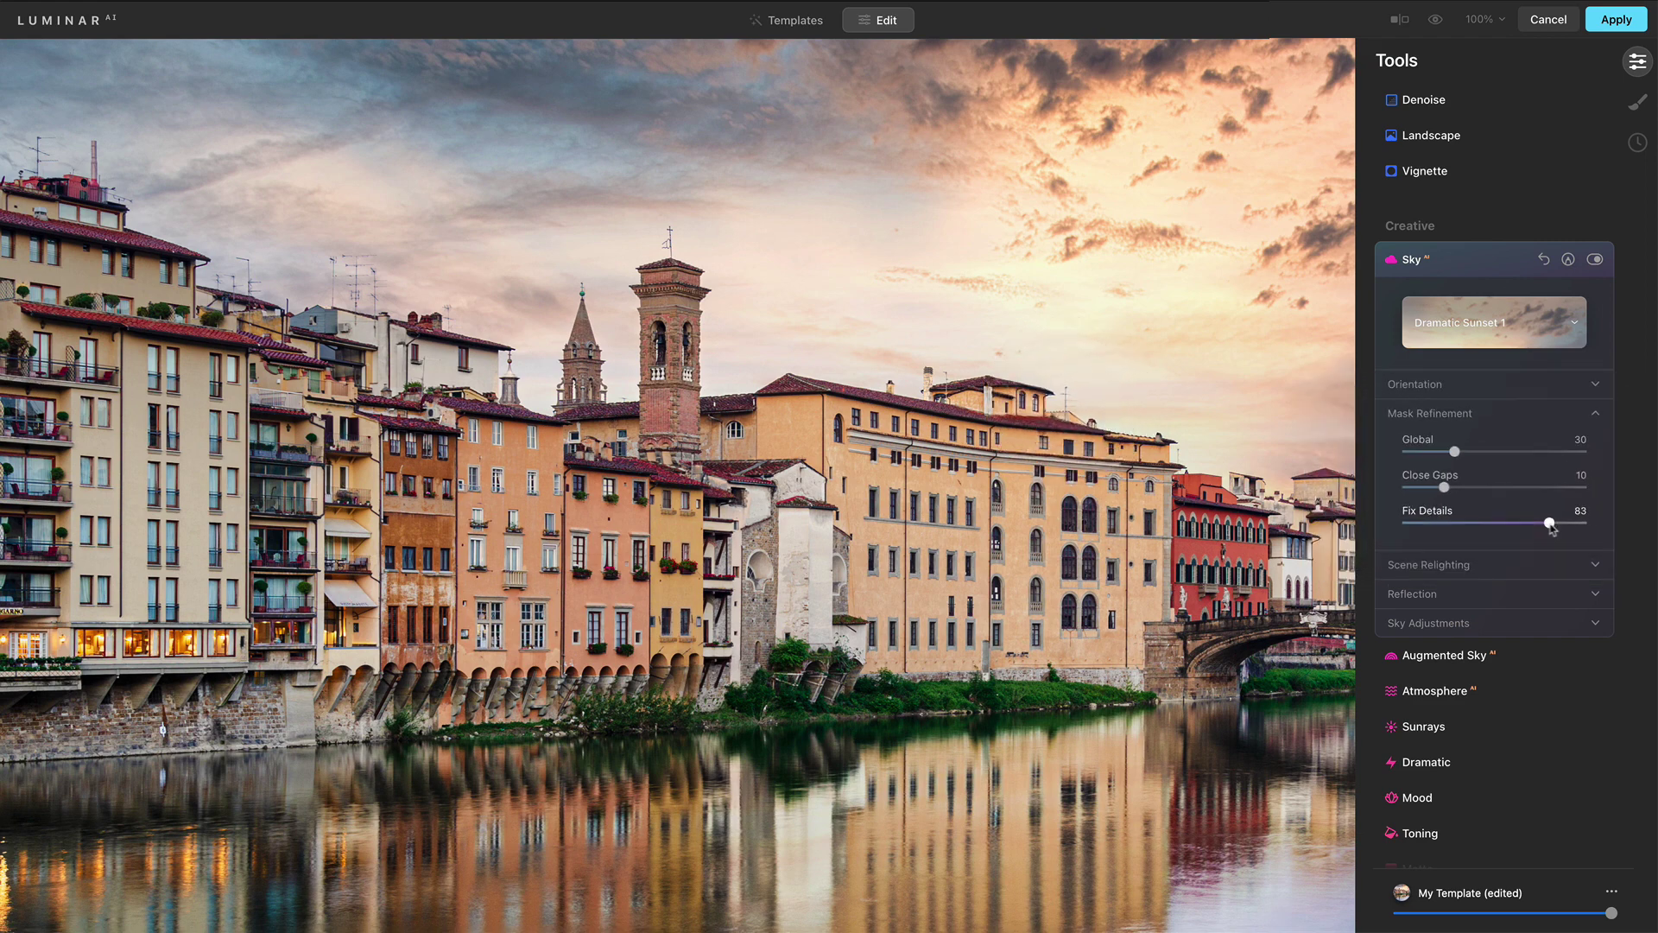
left_click(1464, 523)
key("super+0")
Set the city scene's Relight Strength to 36 in Scene Relighting.
left_click(1487, 415)
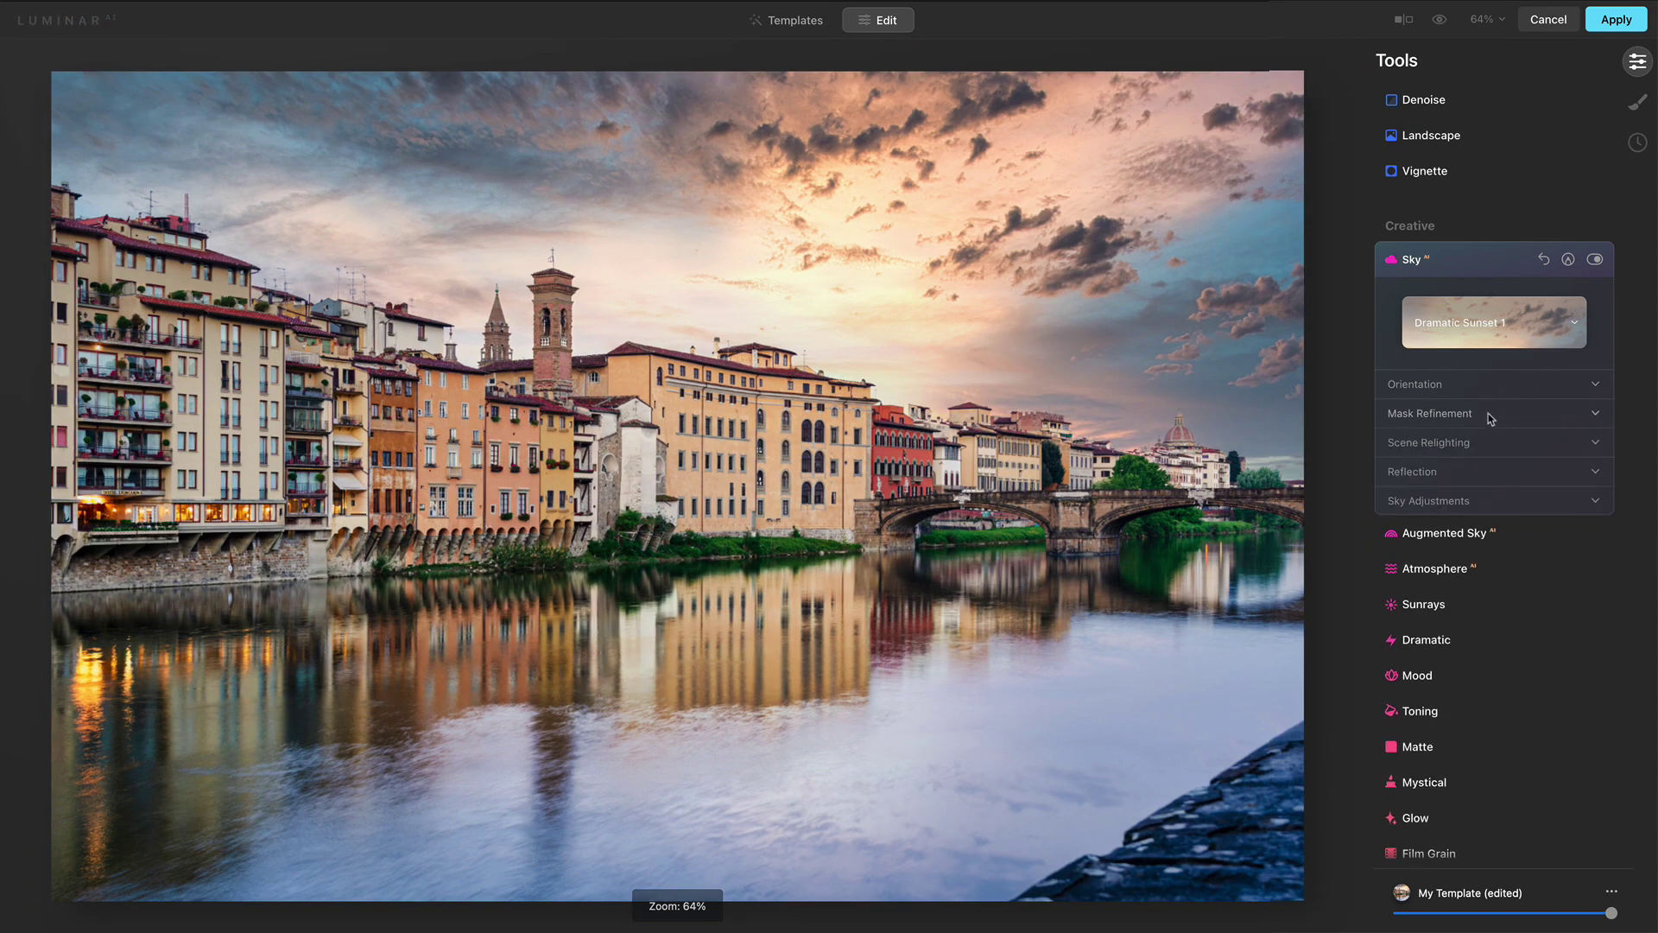
left_click(1484, 443)
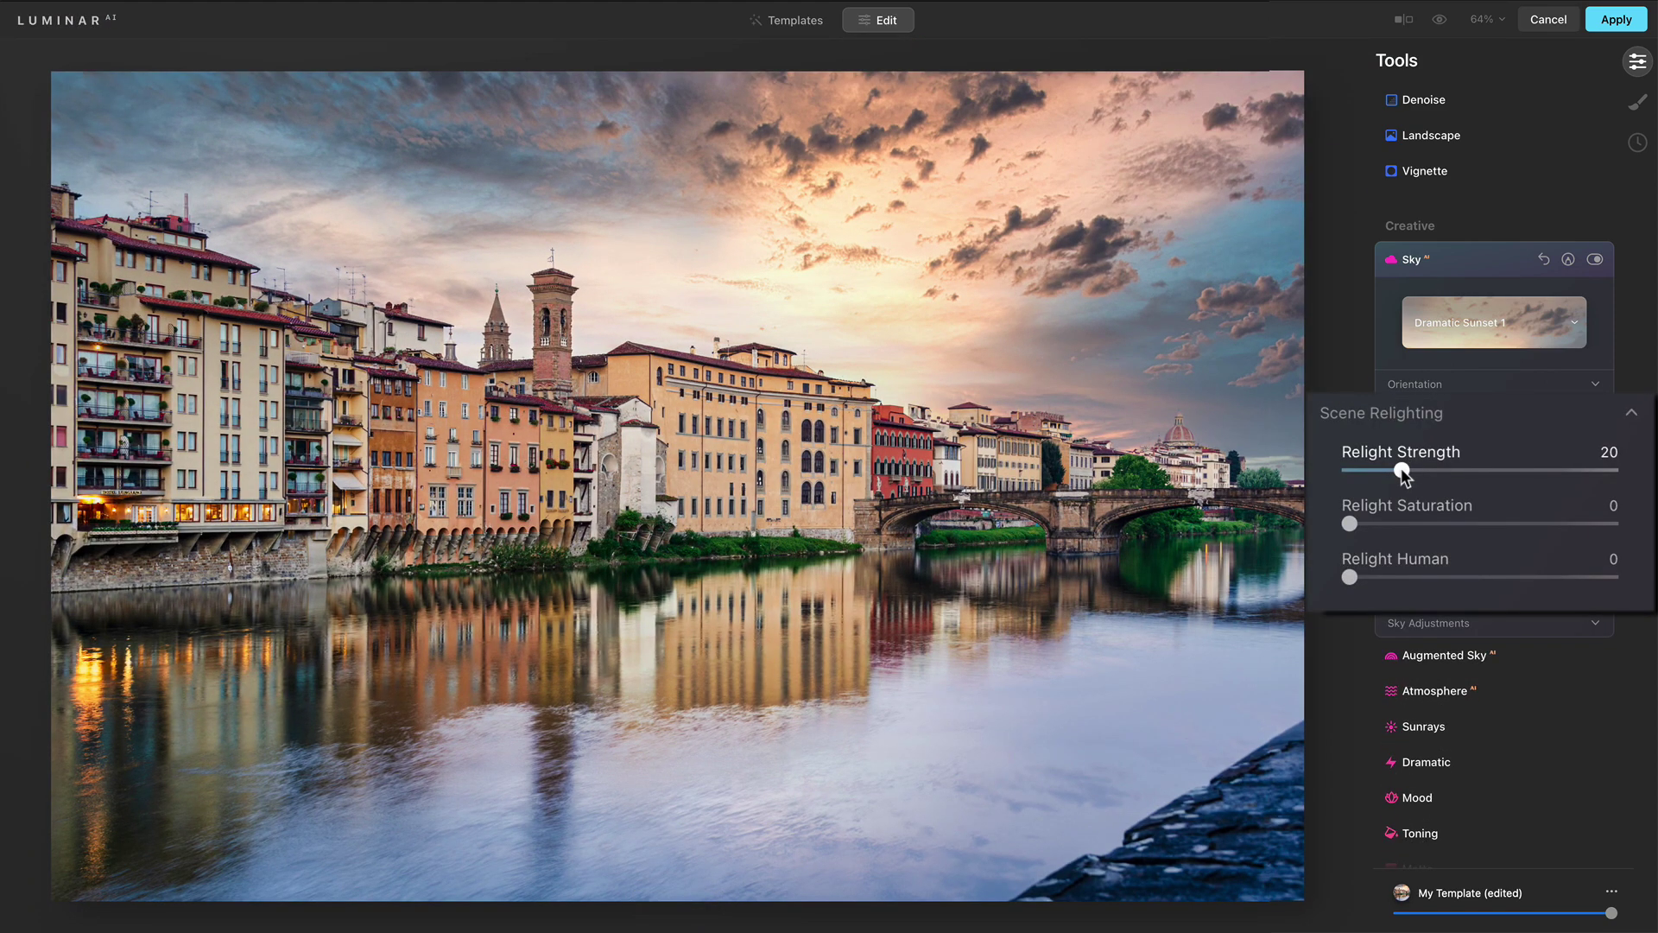
mouse_move(1443, 480)
left_mouse_down()
mouse_move(1474, 481)
mouse_move(1409, 474)
mouse_move(1453, 482)
left_mouse_up()
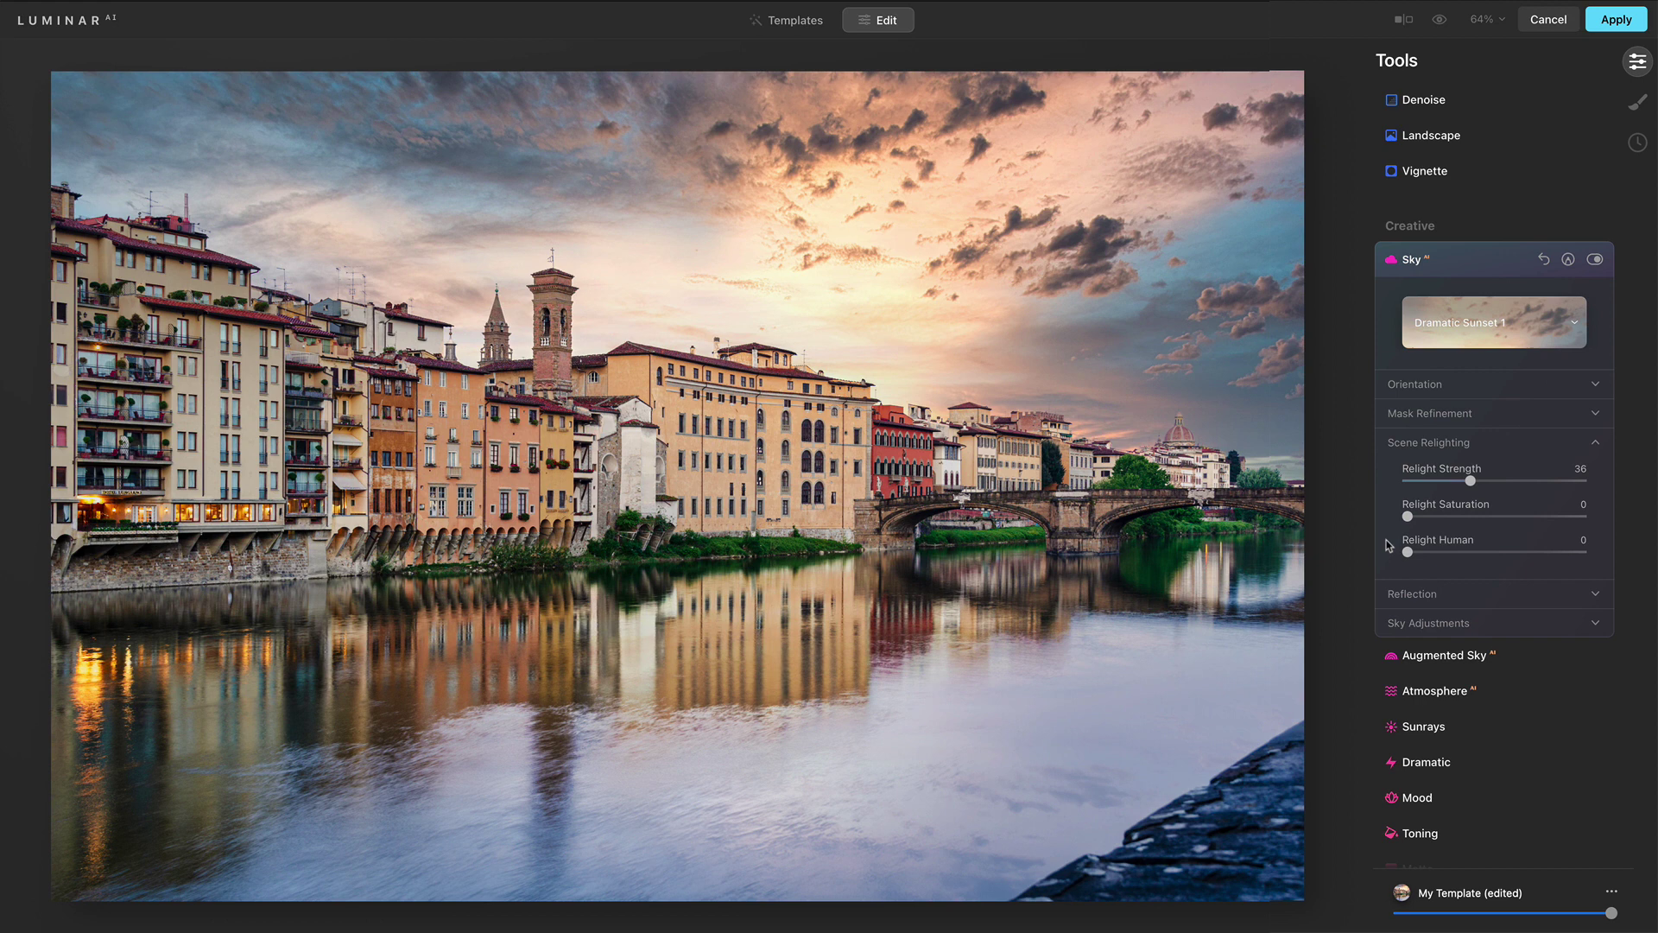
Raise the sky's Reflection Amount in the river to 70.
left_click(1497, 446)
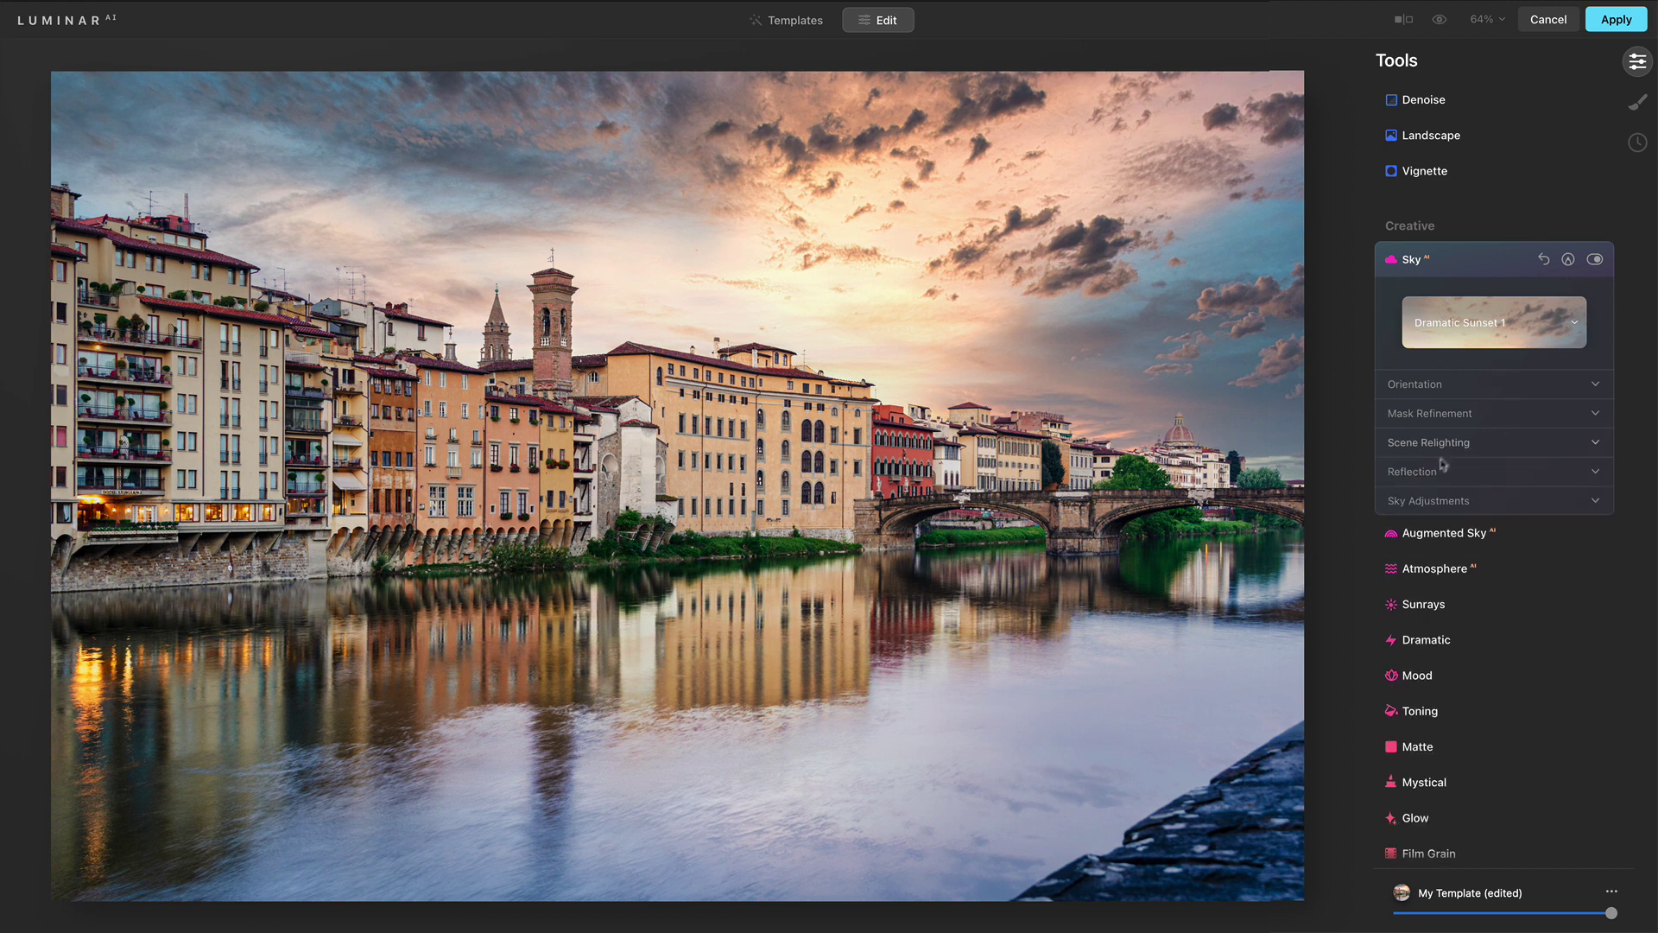
left_click(1470, 474)
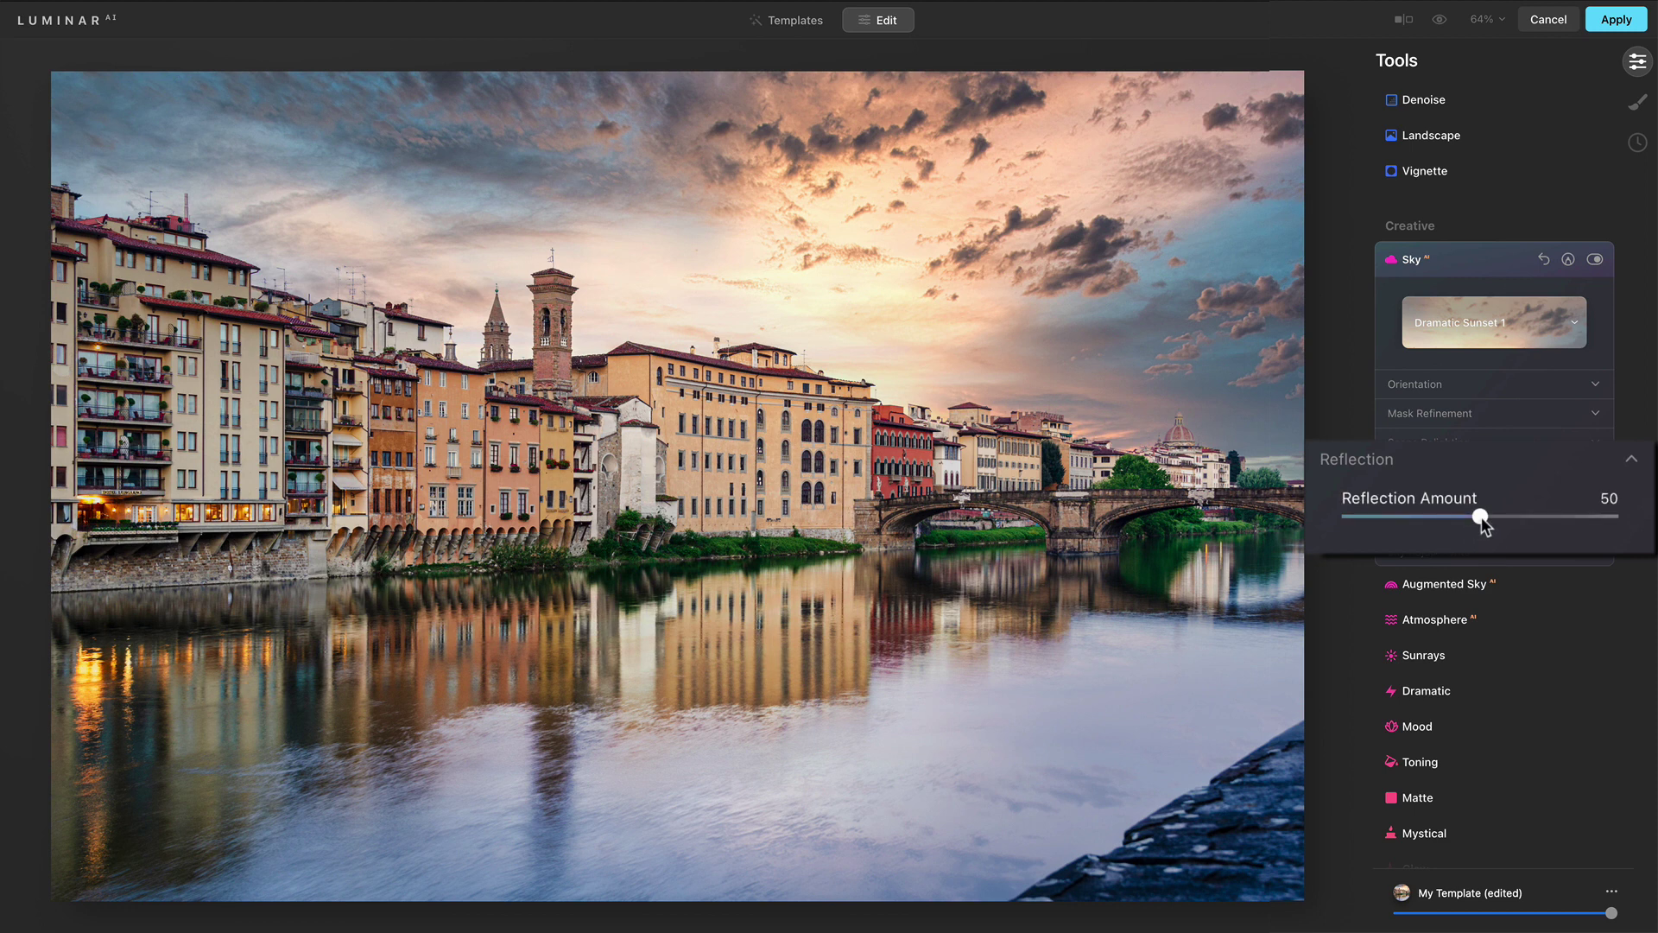
left_click_drag(1480, 516, 1544, 531)
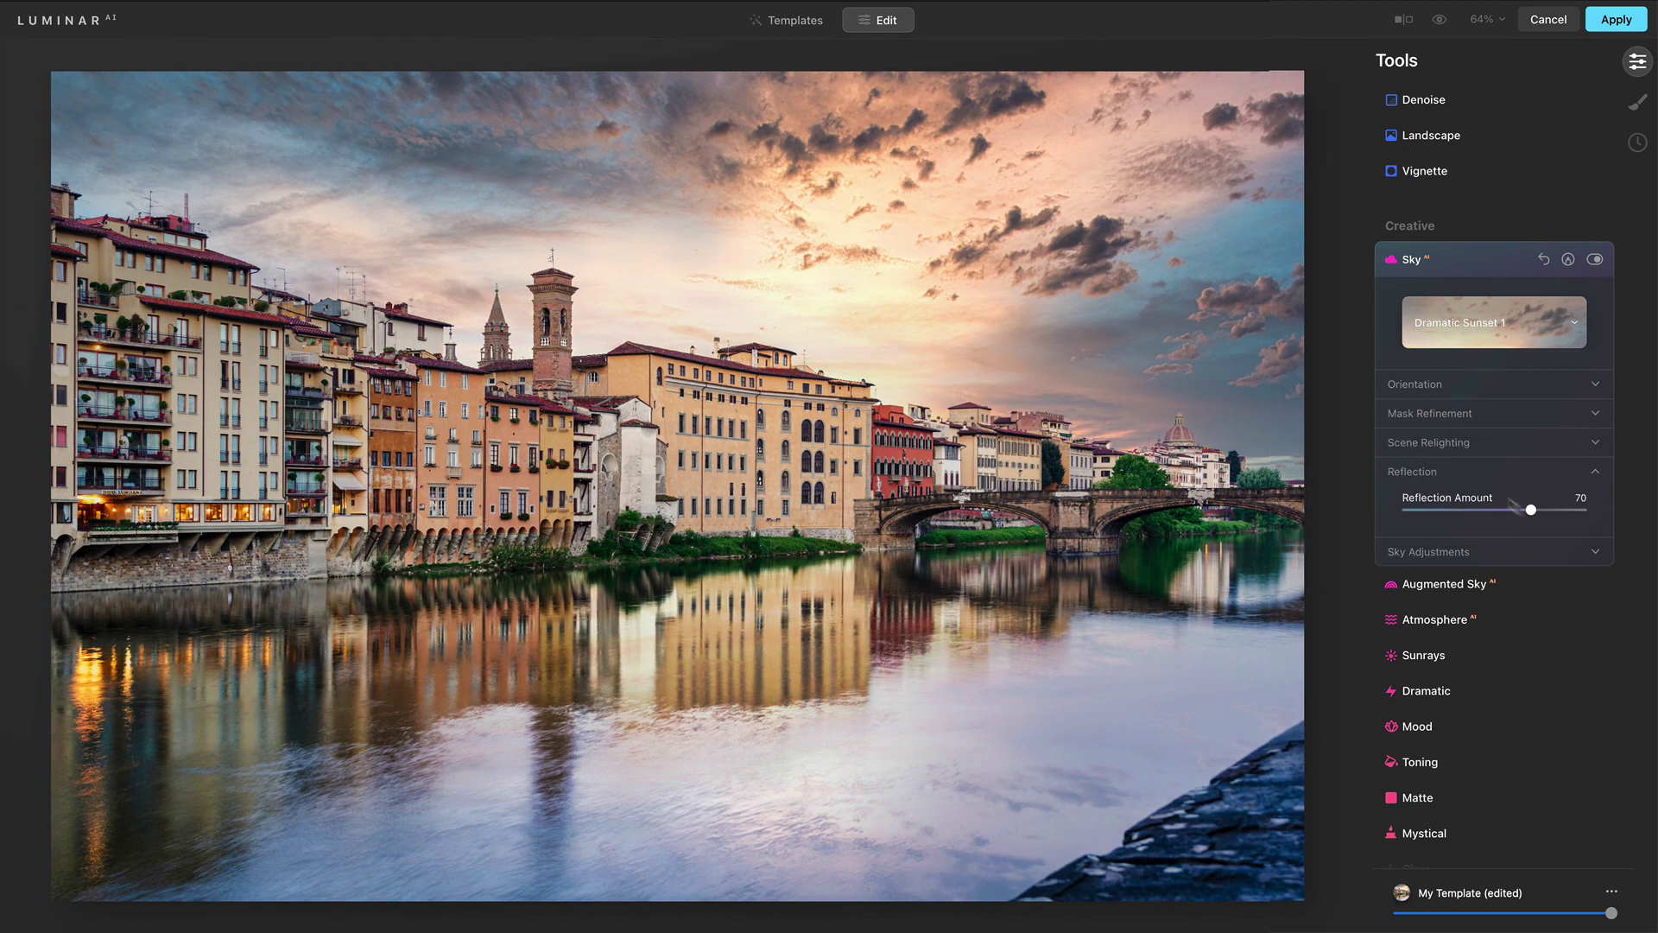
left_click(1468, 471)
Test sky Grain from 16 to 60 at 100% zoom, then reset Grain to 0 and fit the view.
left_click(1448, 502)
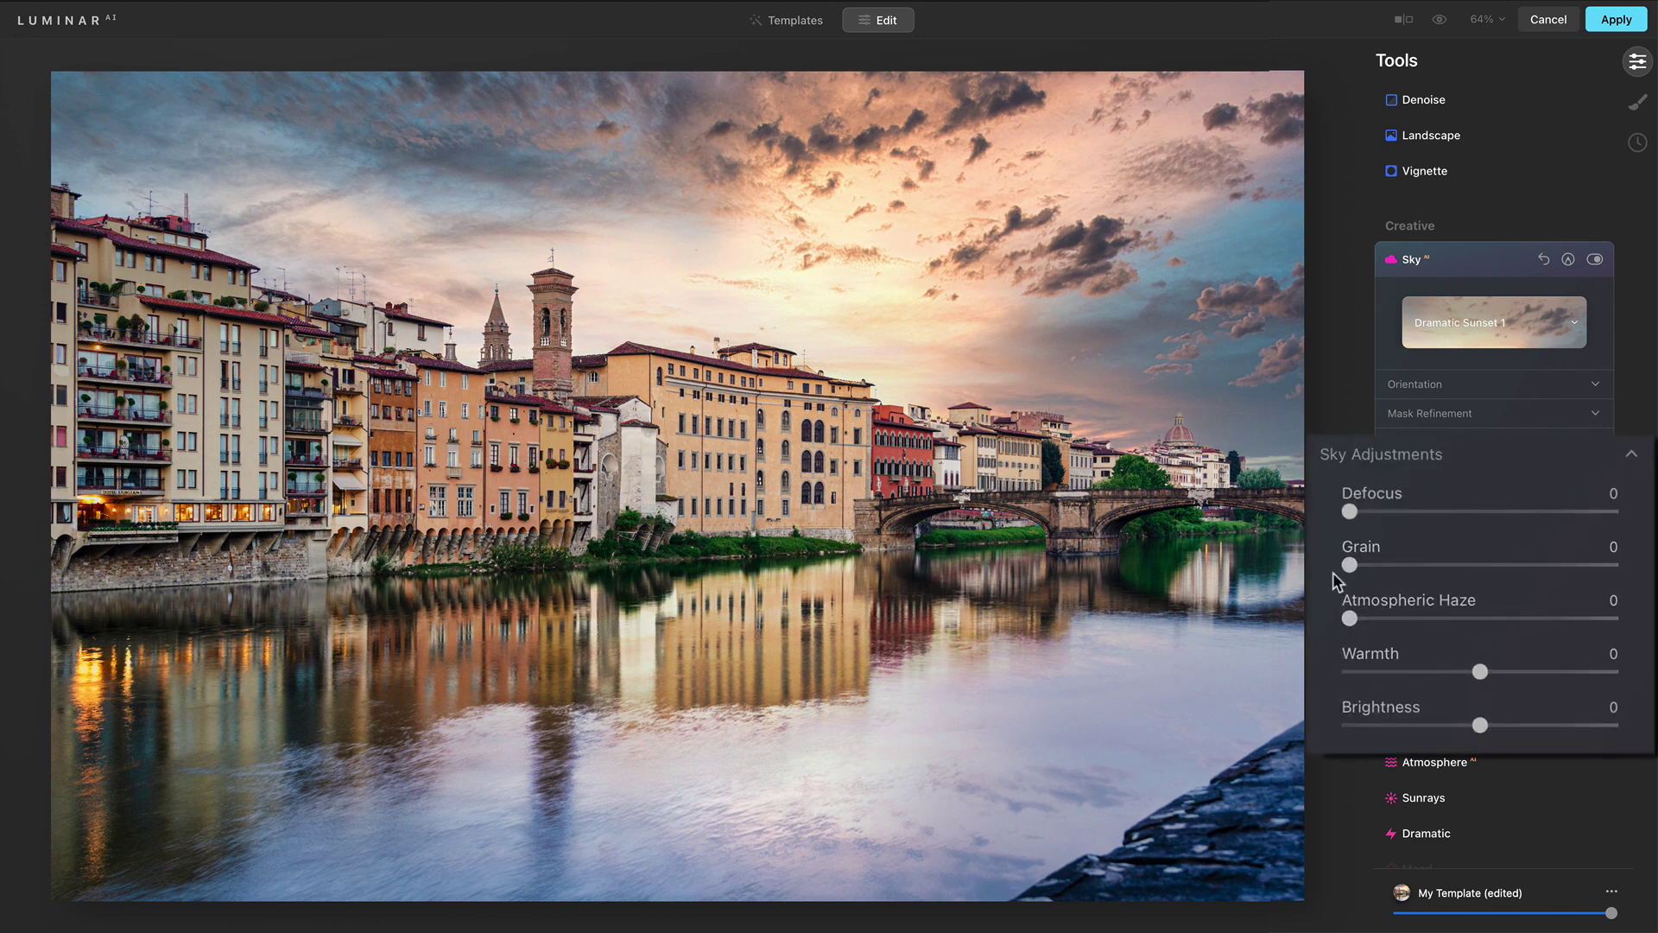
left_click(648, 328)
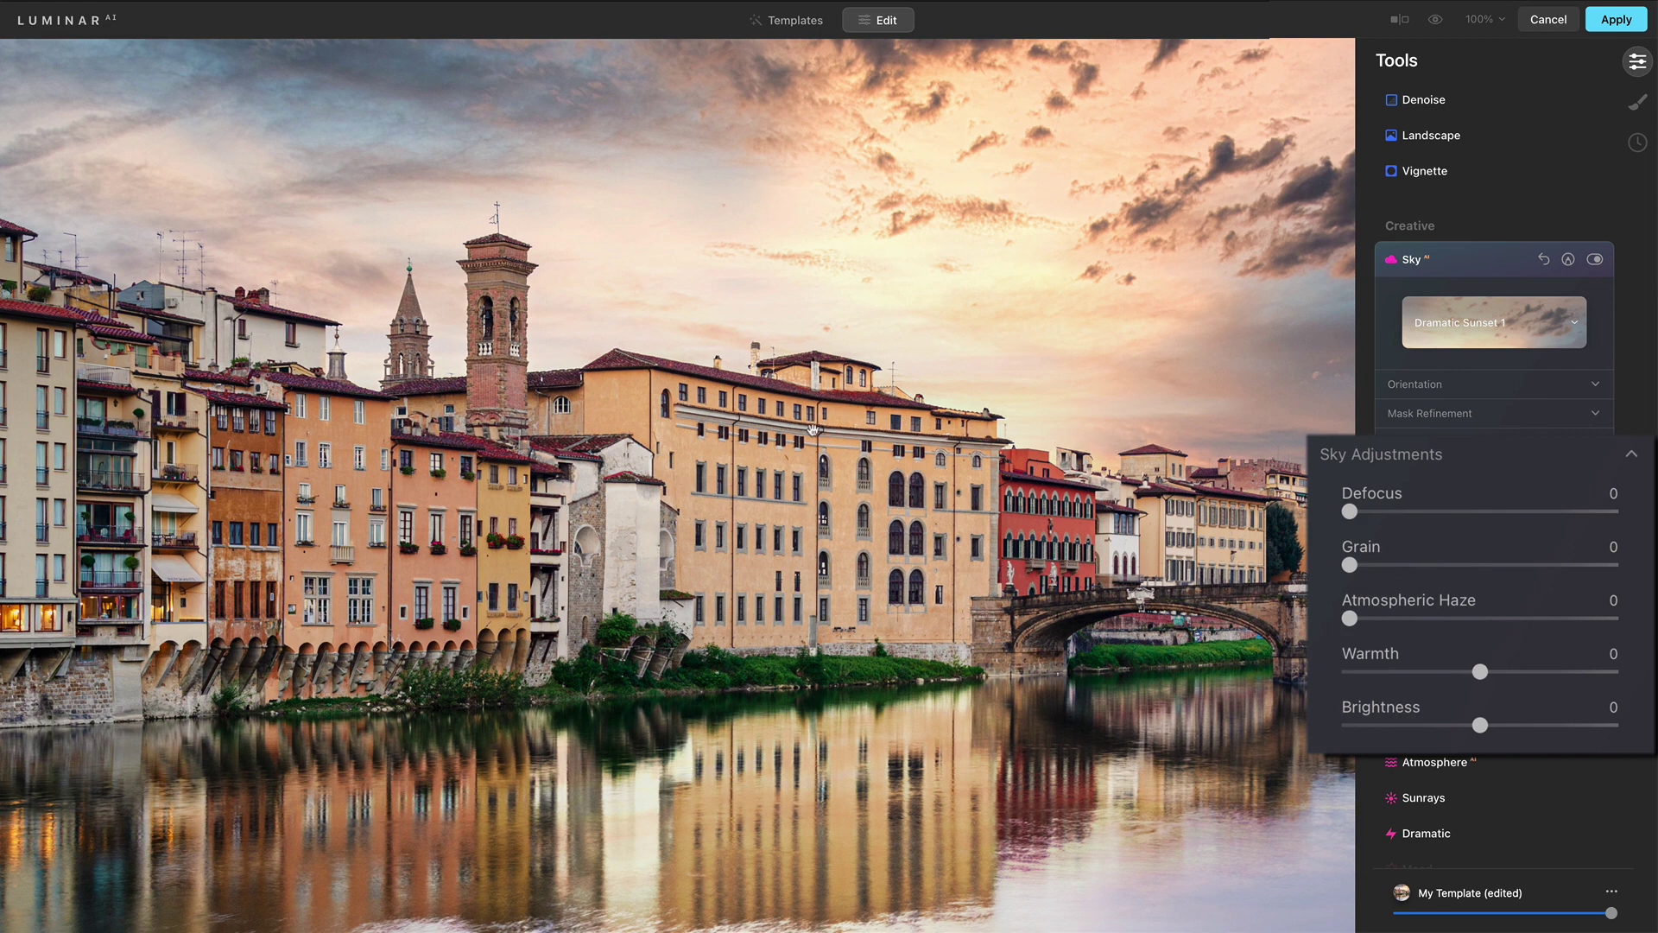
left_click(1507, 566)
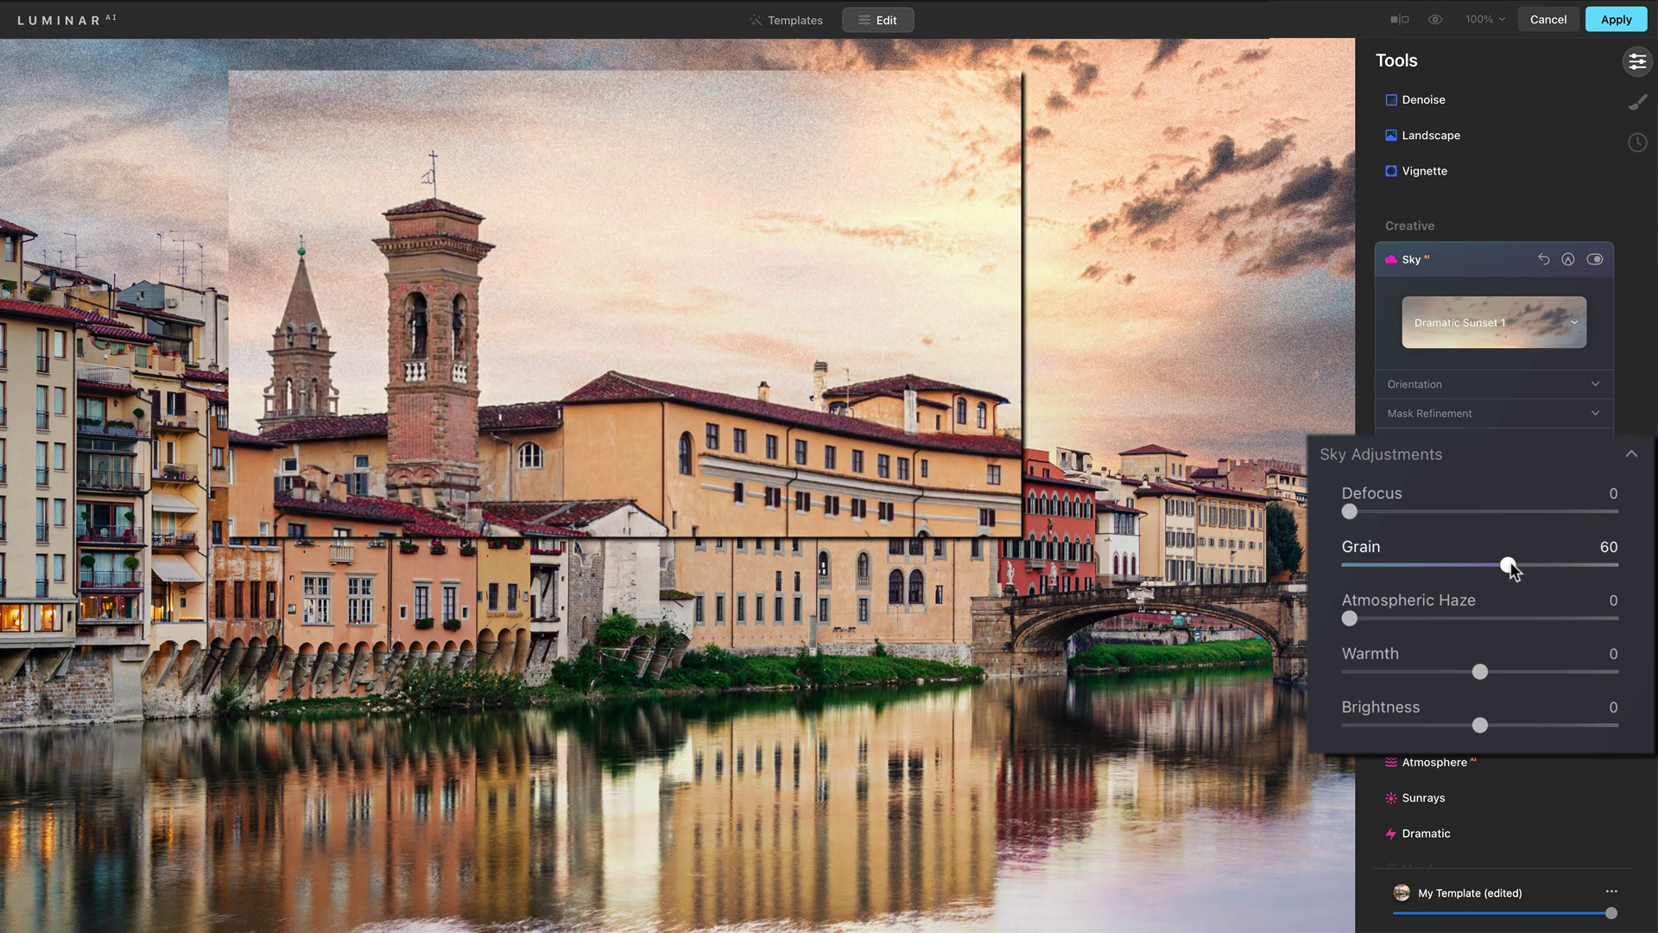
left_click(1426, 566)
left_click(1387, 565)
left_click(1494, 575)
left_click_drag(1493, 574, 1398, 578)
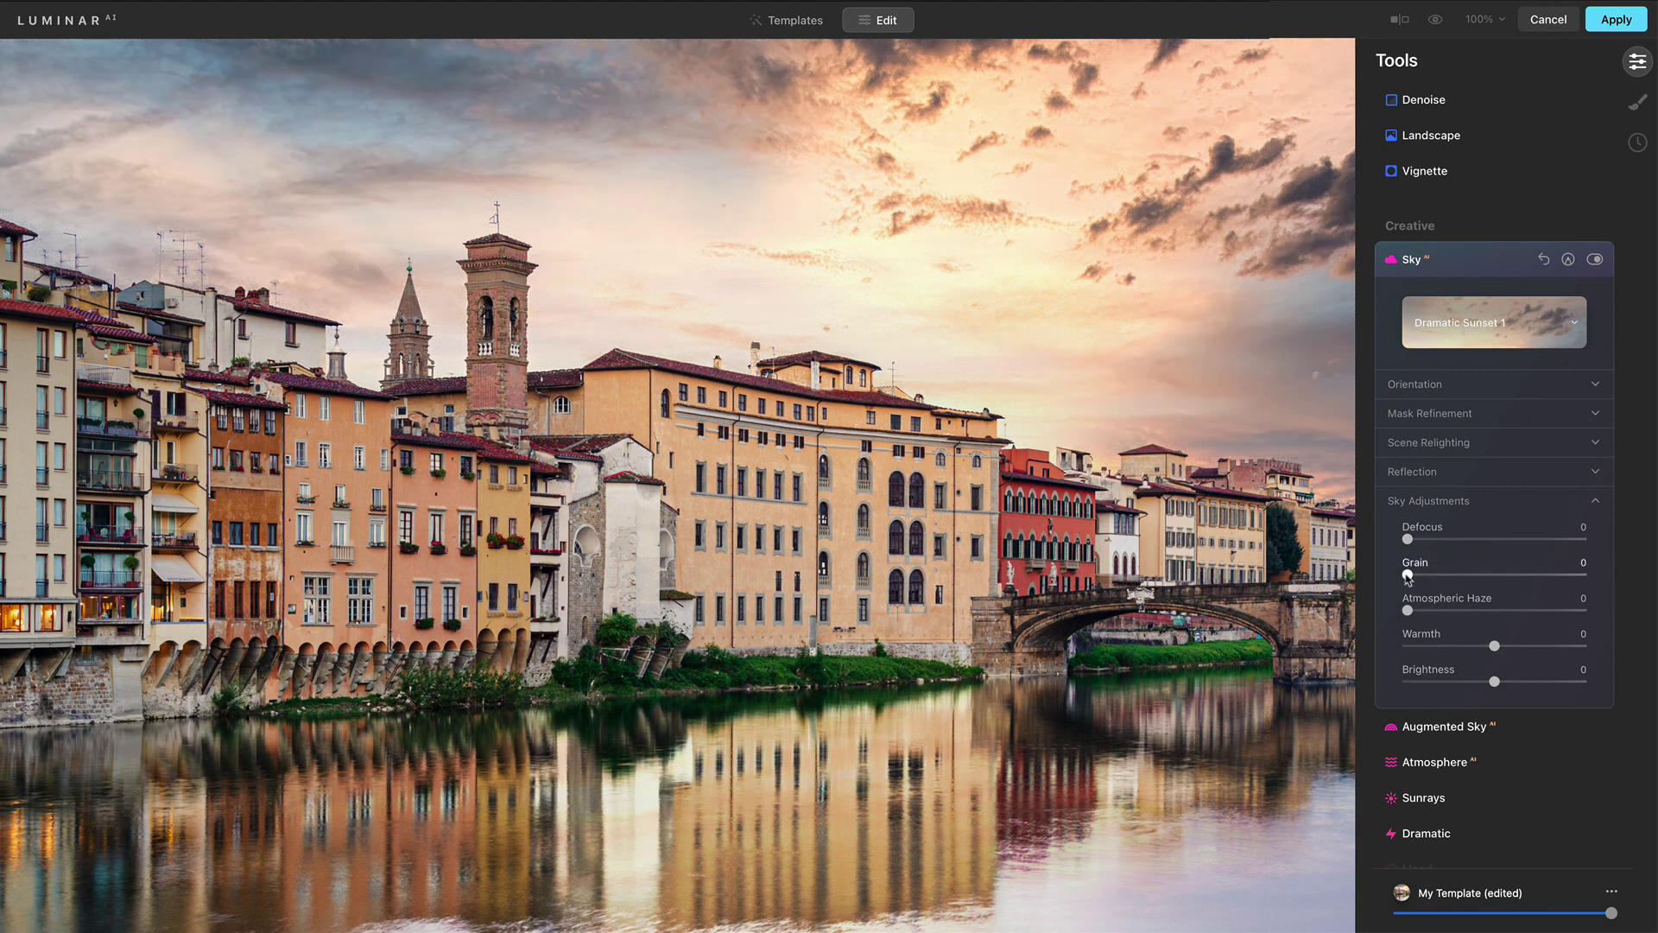
left_click(1454, 510)
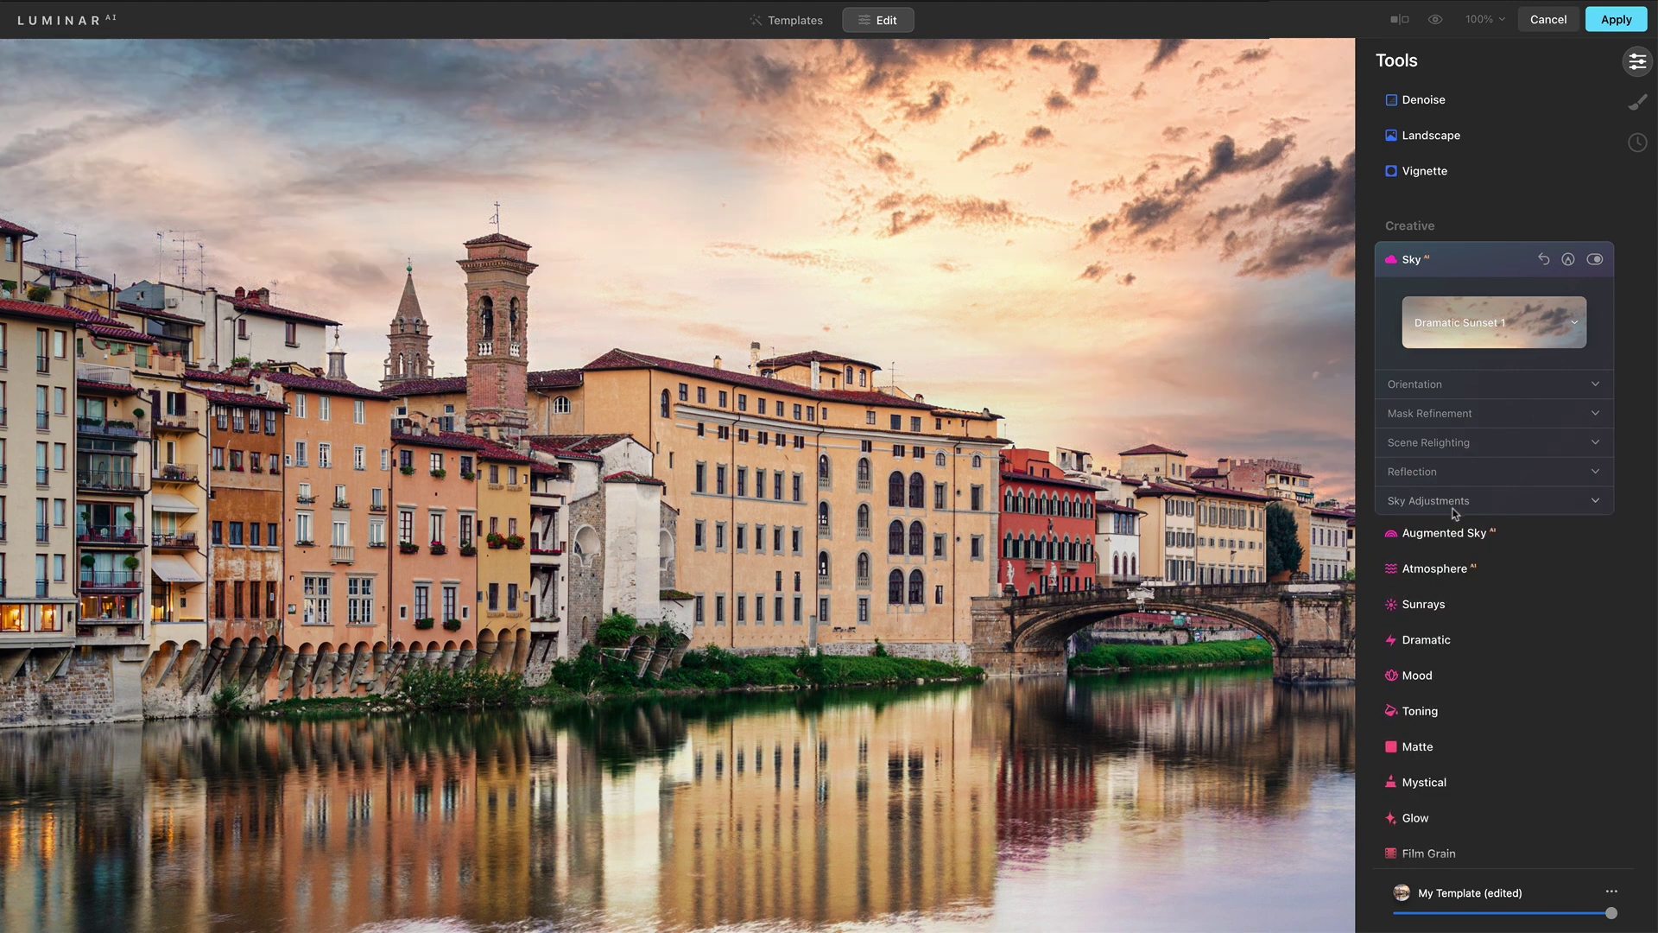
key("ctrl+0")
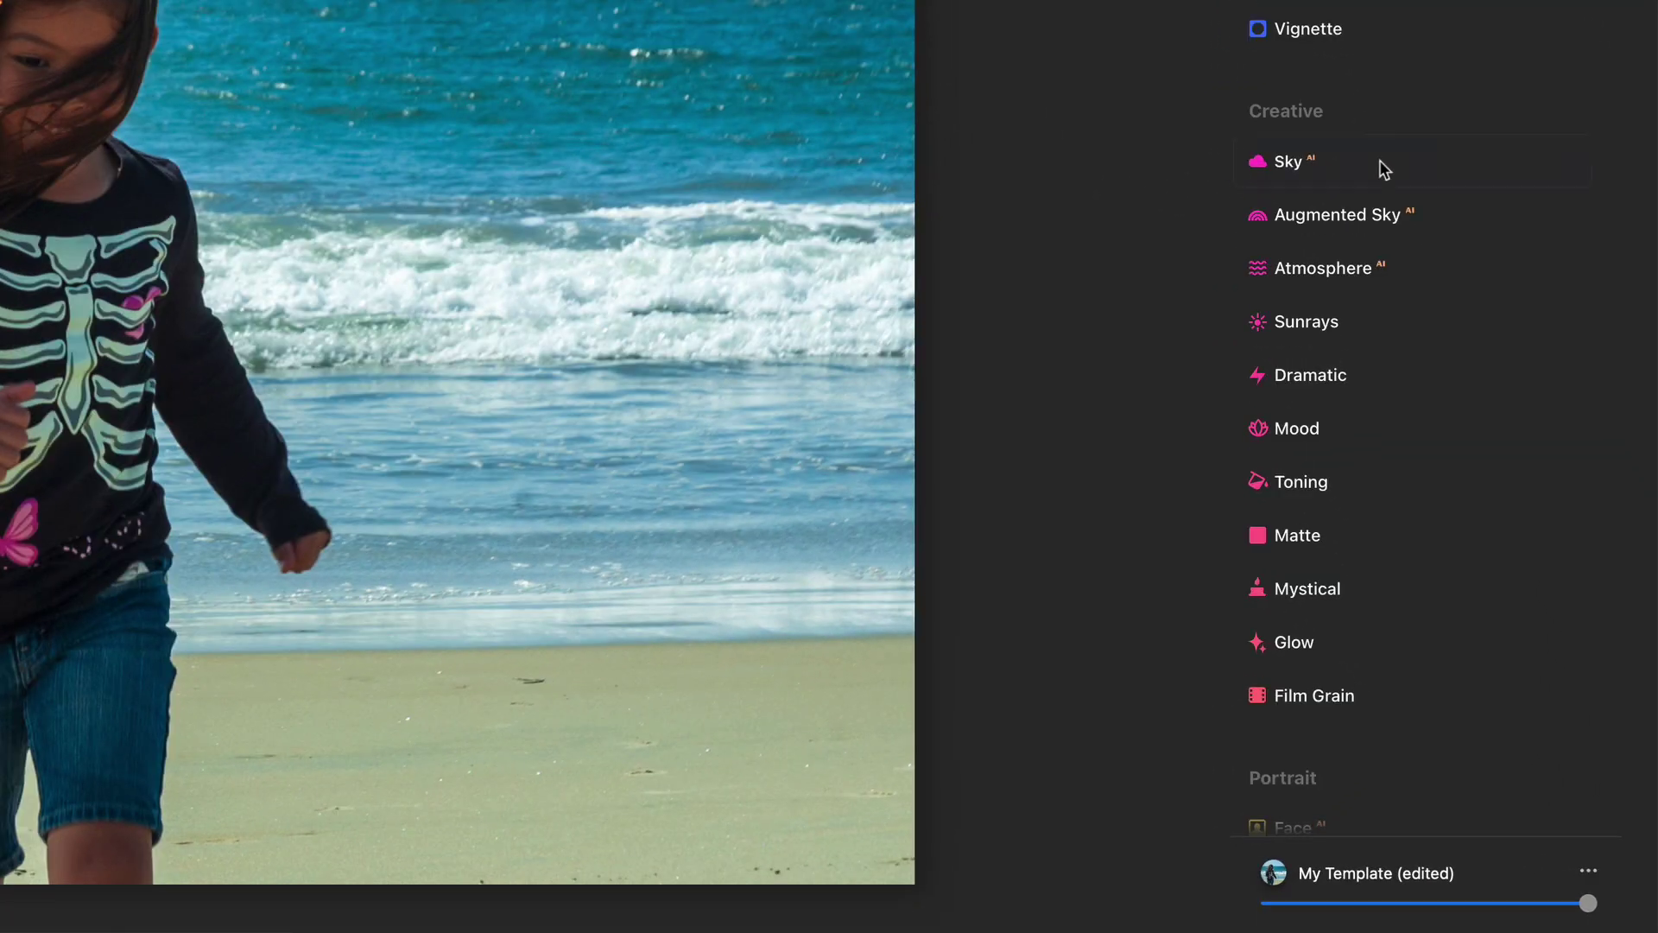
Apply the cloudy Blue Sky 2 over the beach photo's sky.
left_click(1380, 159)
left_click(1396, 266)
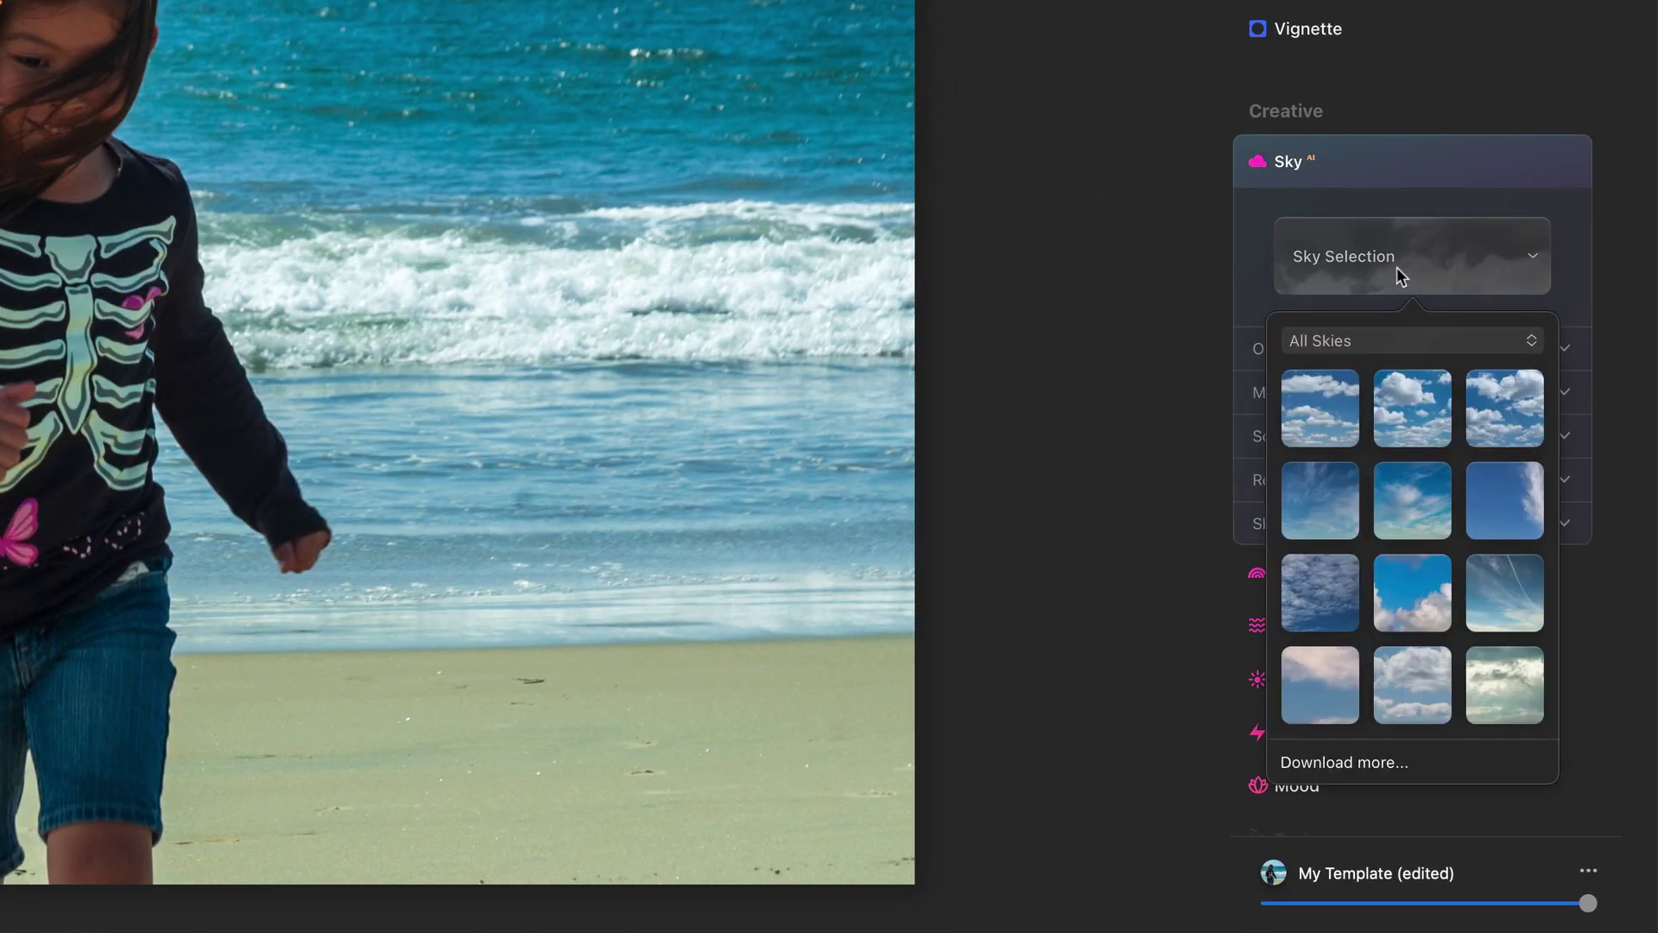
left_click(1417, 414)
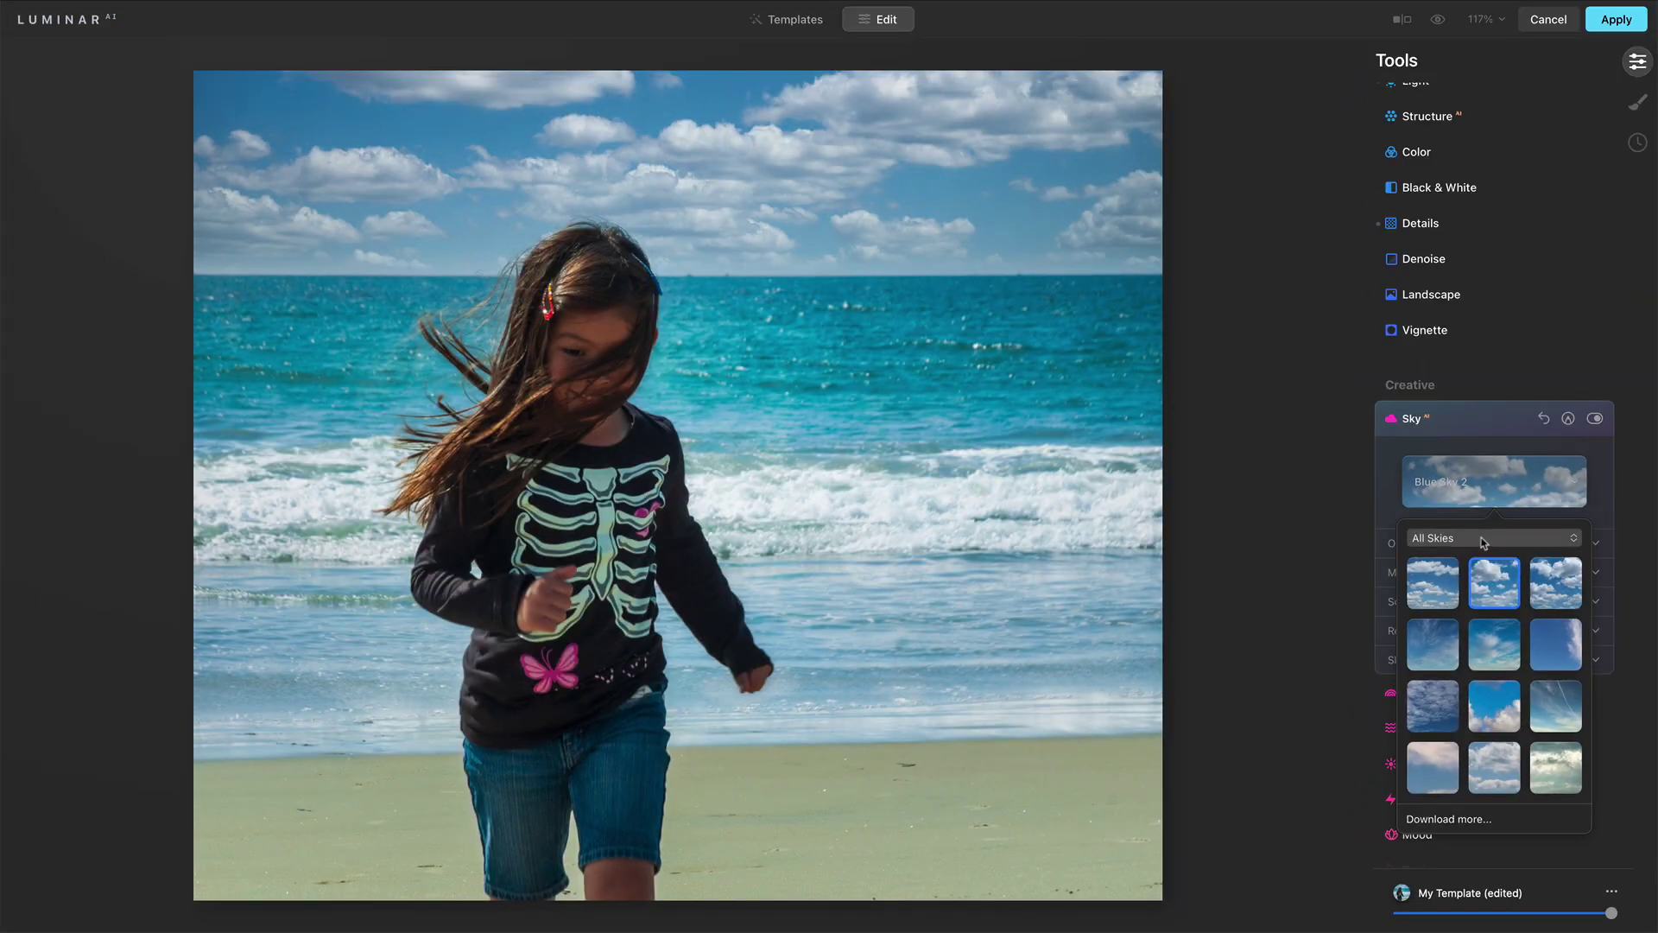
left_click(1489, 538)
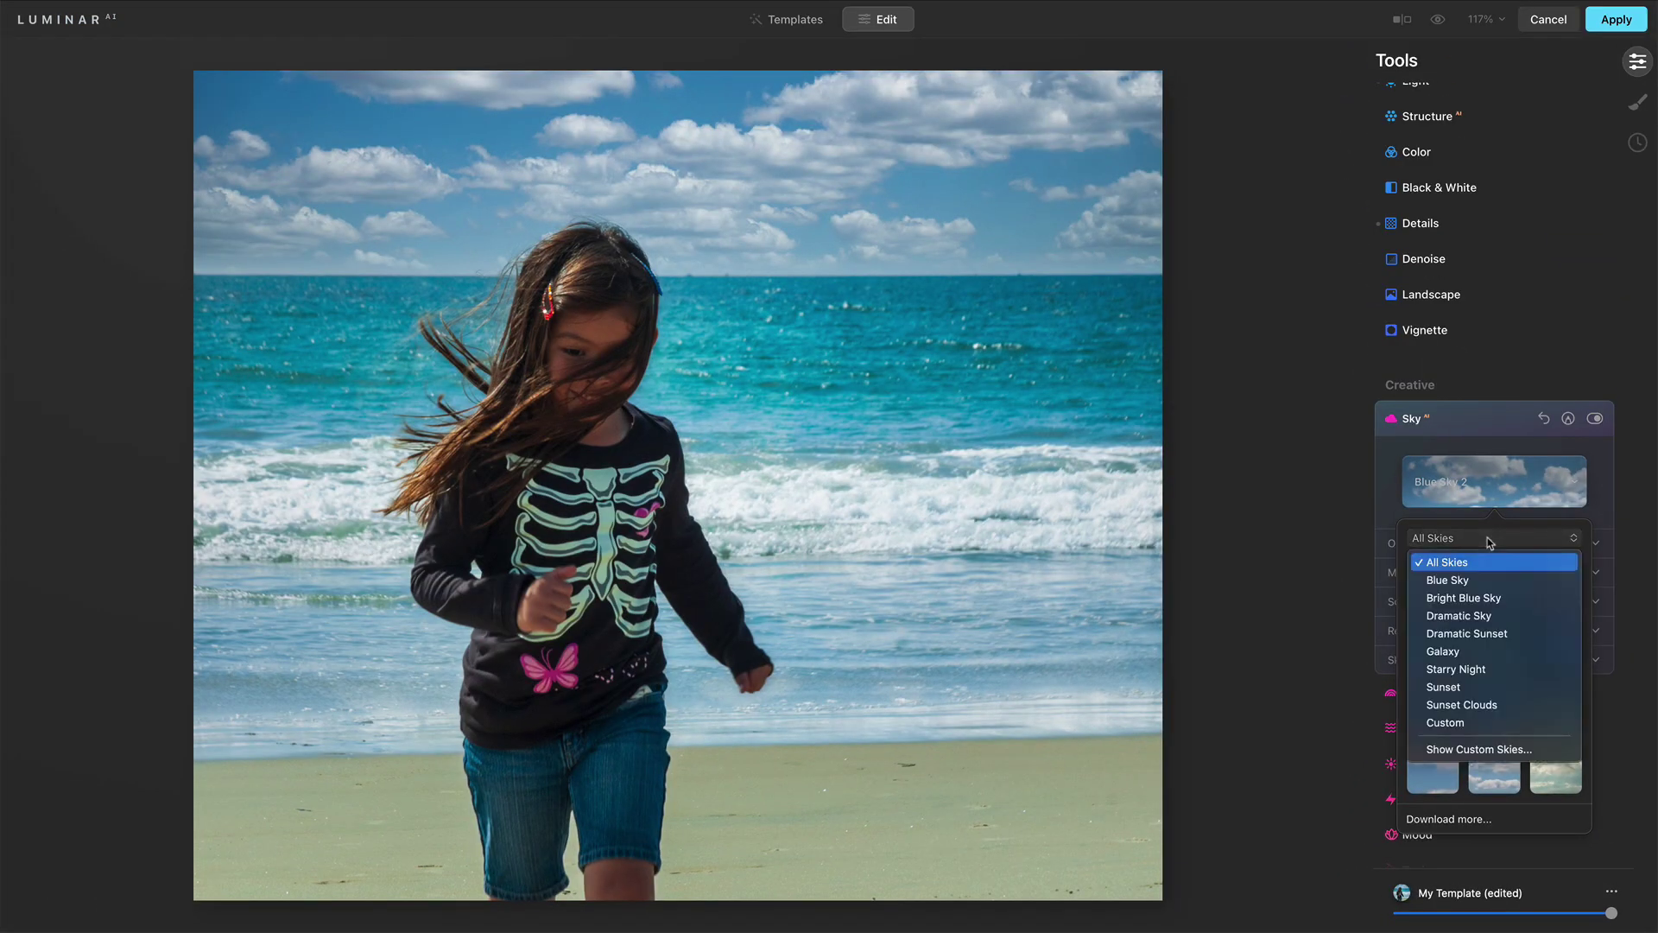
left_click(1431, 490)
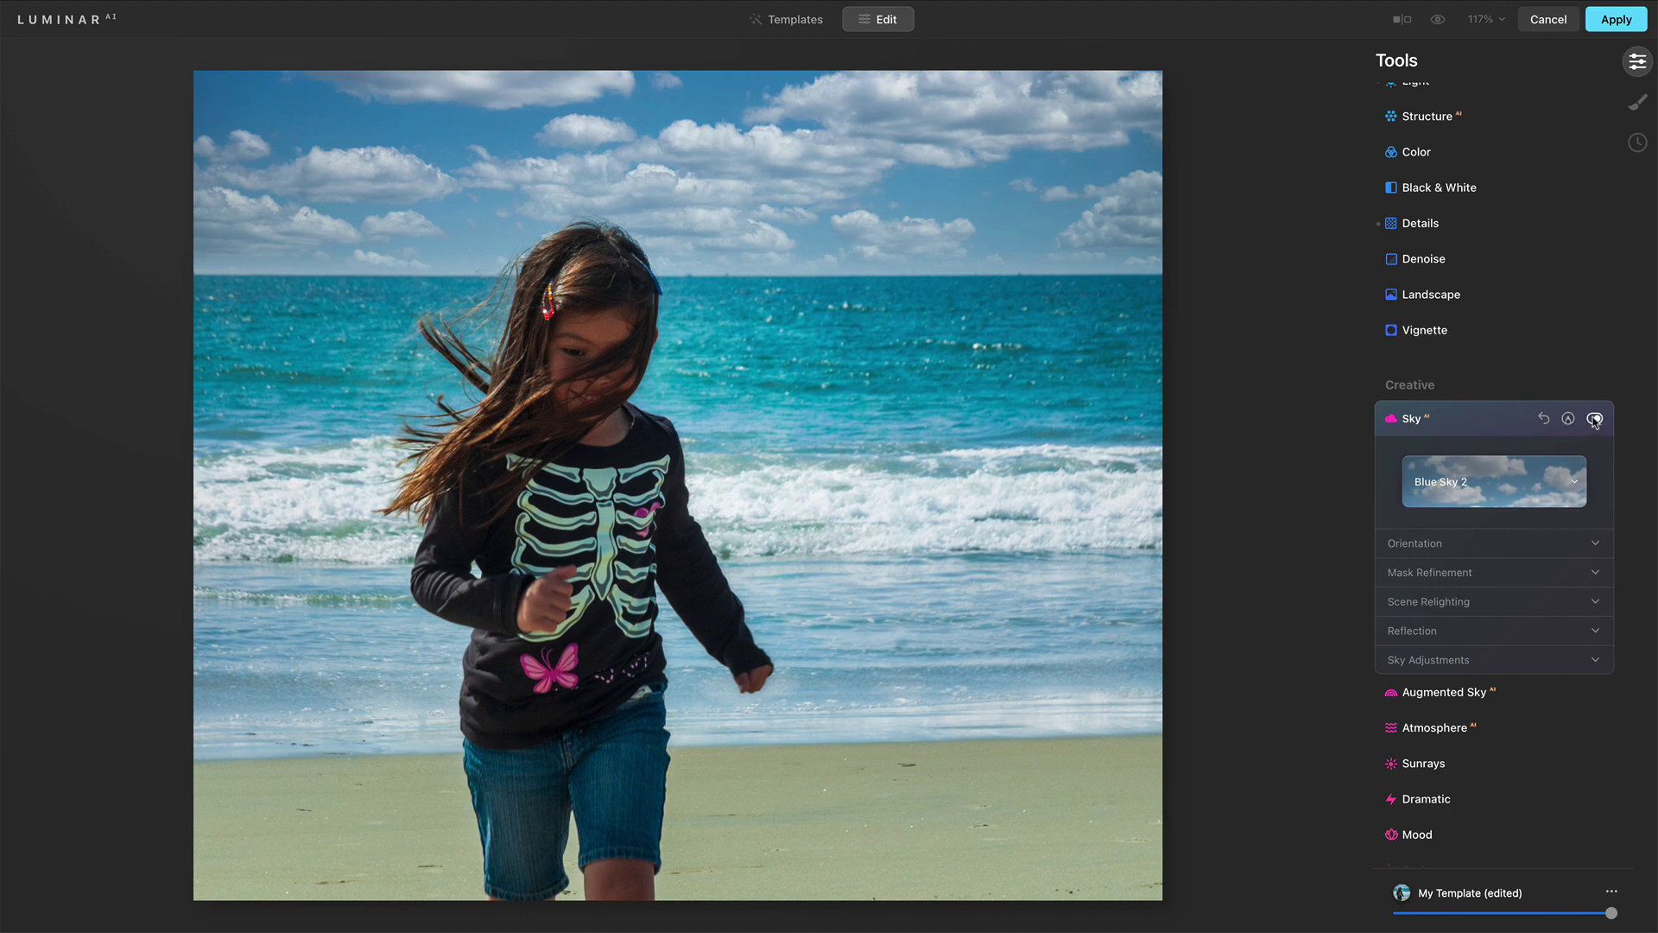
Compare the beach photo with the sky off and on, then test Relight Human between 19 and 87.
left_click(1595, 420)
left_click(1595, 420)
left_click(1473, 602)
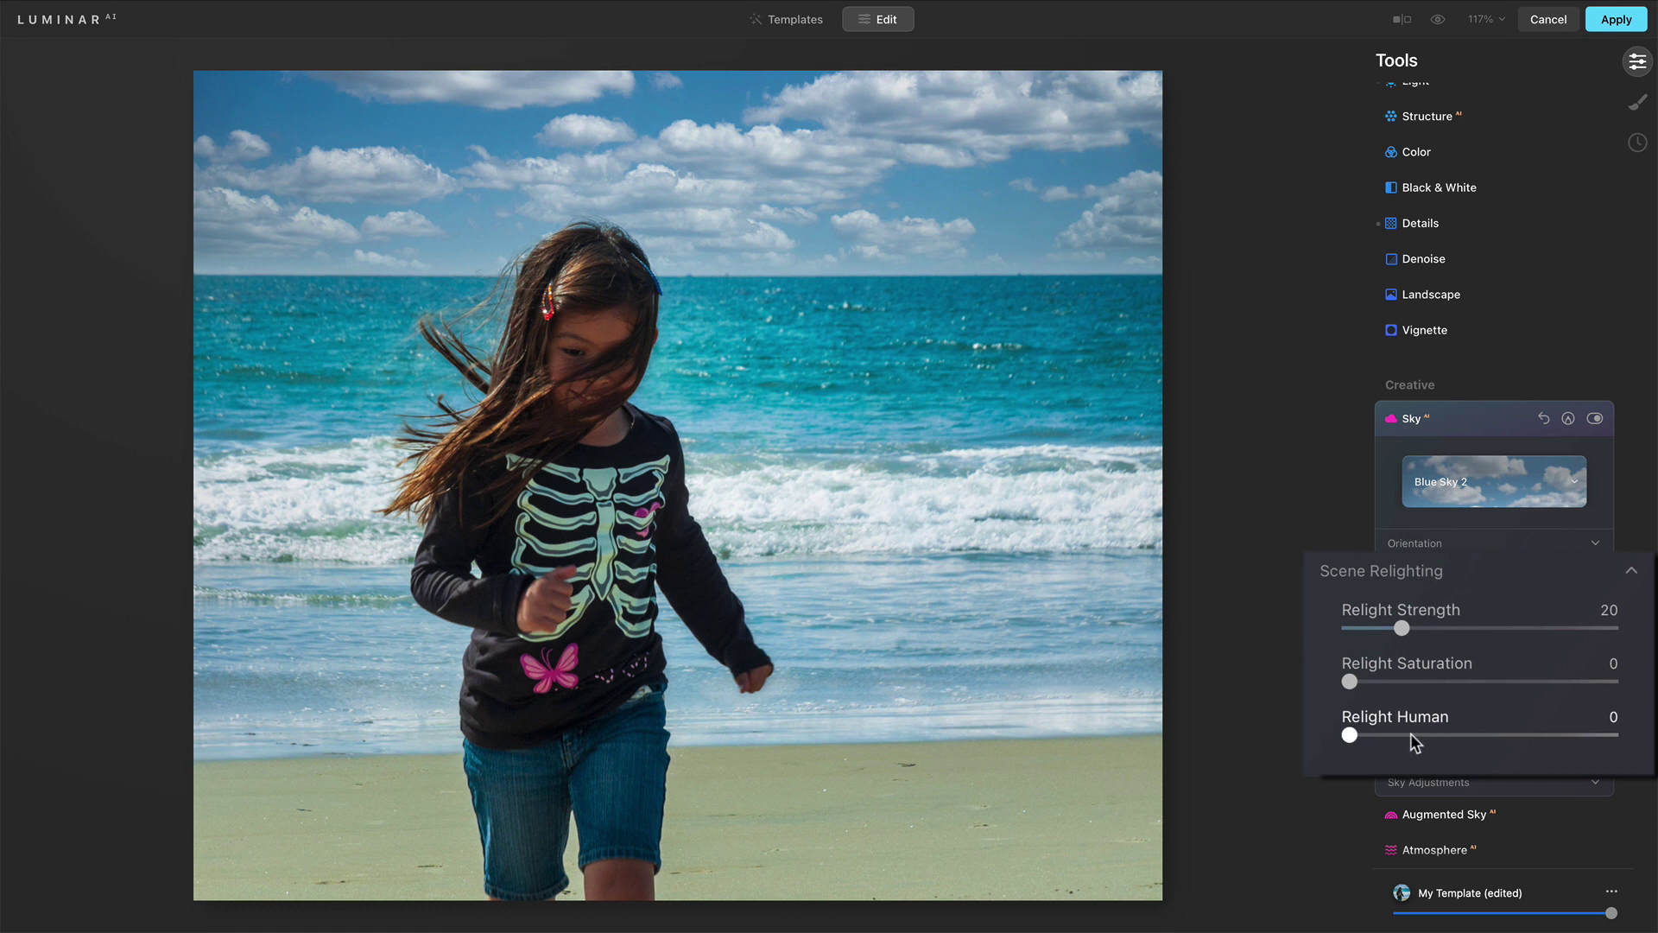
left_click(1578, 734)
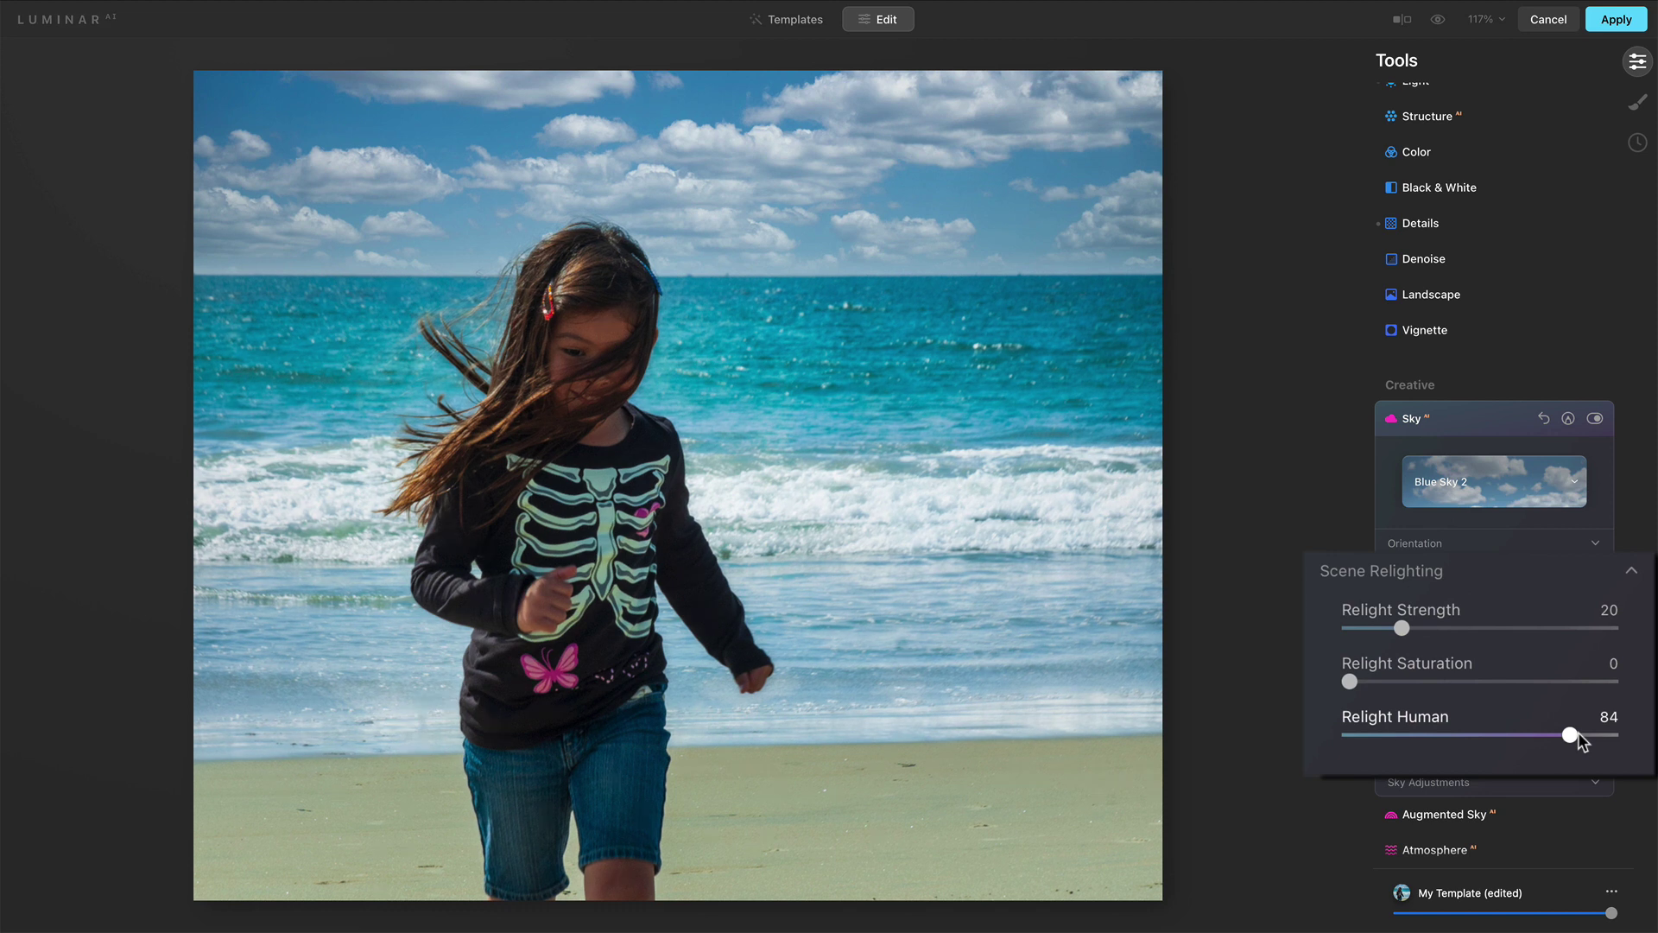
left_click(1396, 735)
left_click(1588, 734)
left_click(1421, 735)
Reset Relight Human to 0, then set Relight Strength 78 and Relight Saturation 28.
left_click_drag(1376, 741, 1324, 750)
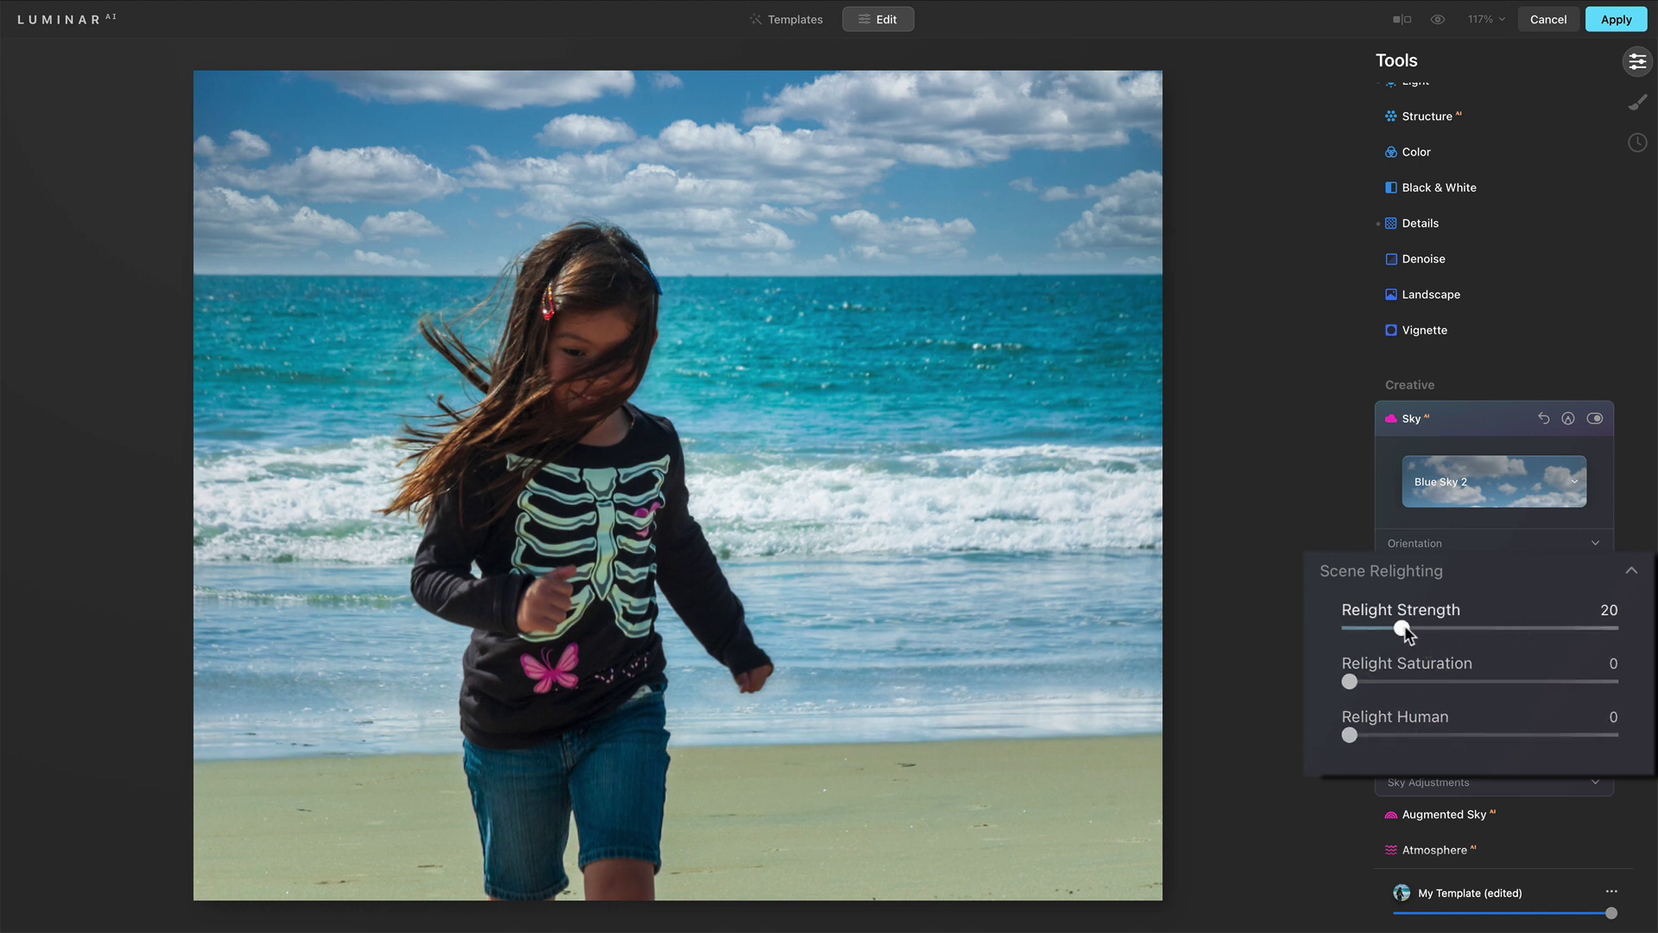
left_click_drag(1401, 633, 1577, 644)
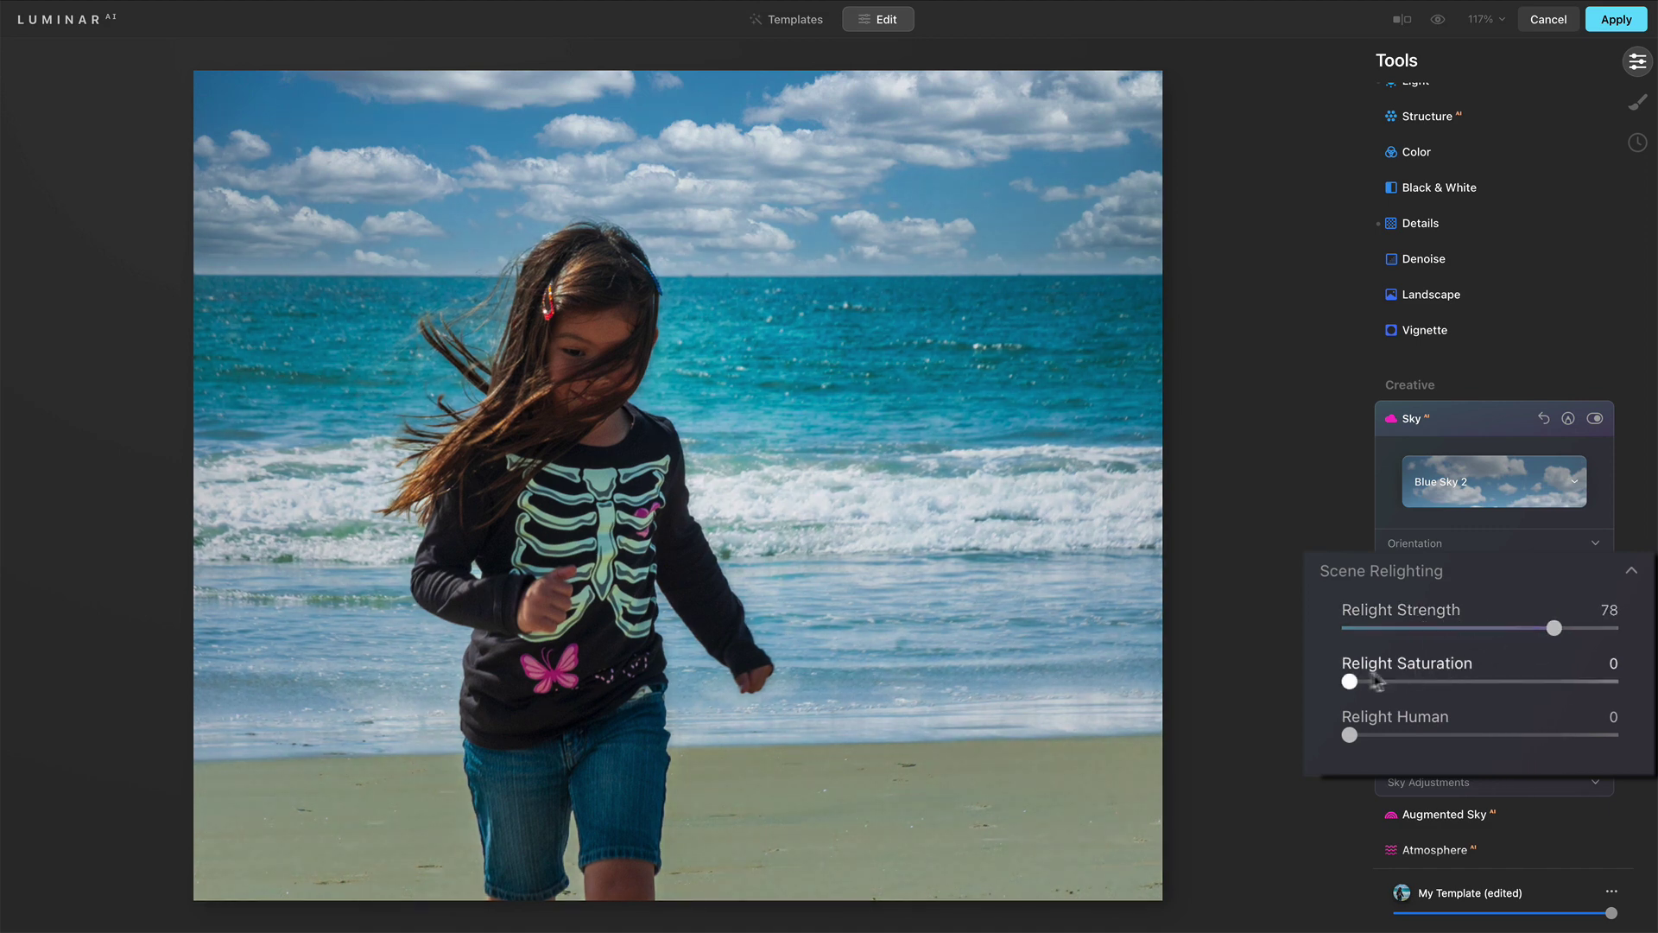
left_click_drag(1352, 682, 1425, 681)
Try several Relight Human values and settle the girl's relighting at 27.
left_click_drag(1350, 735, 1437, 734)
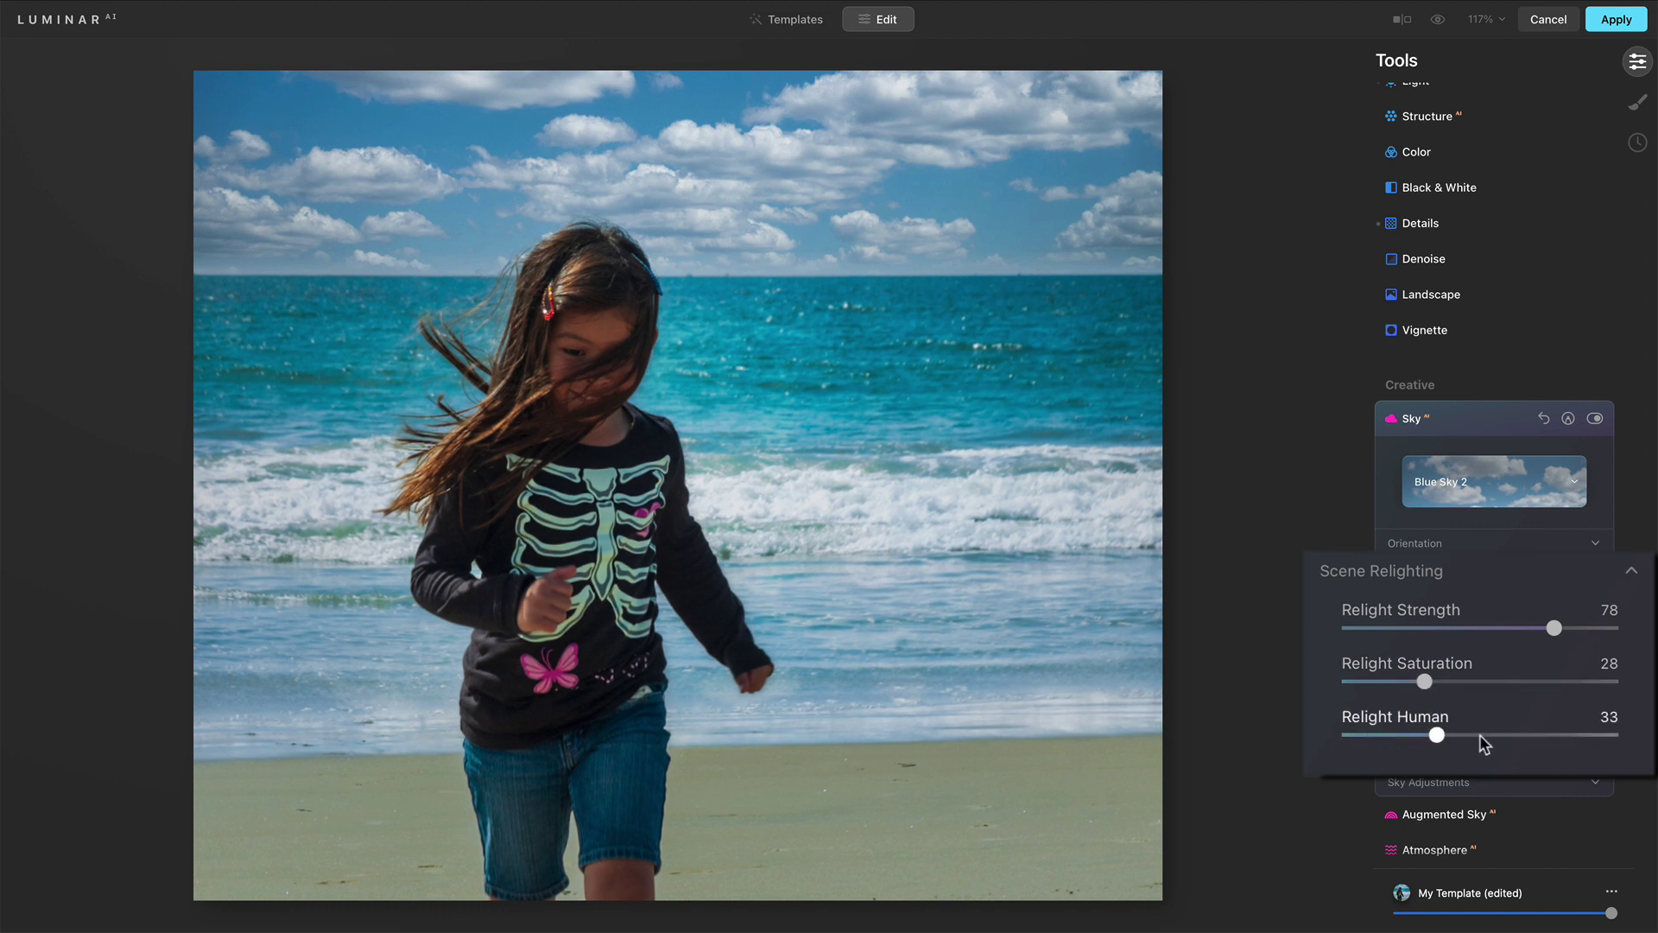
left_click(1530, 736)
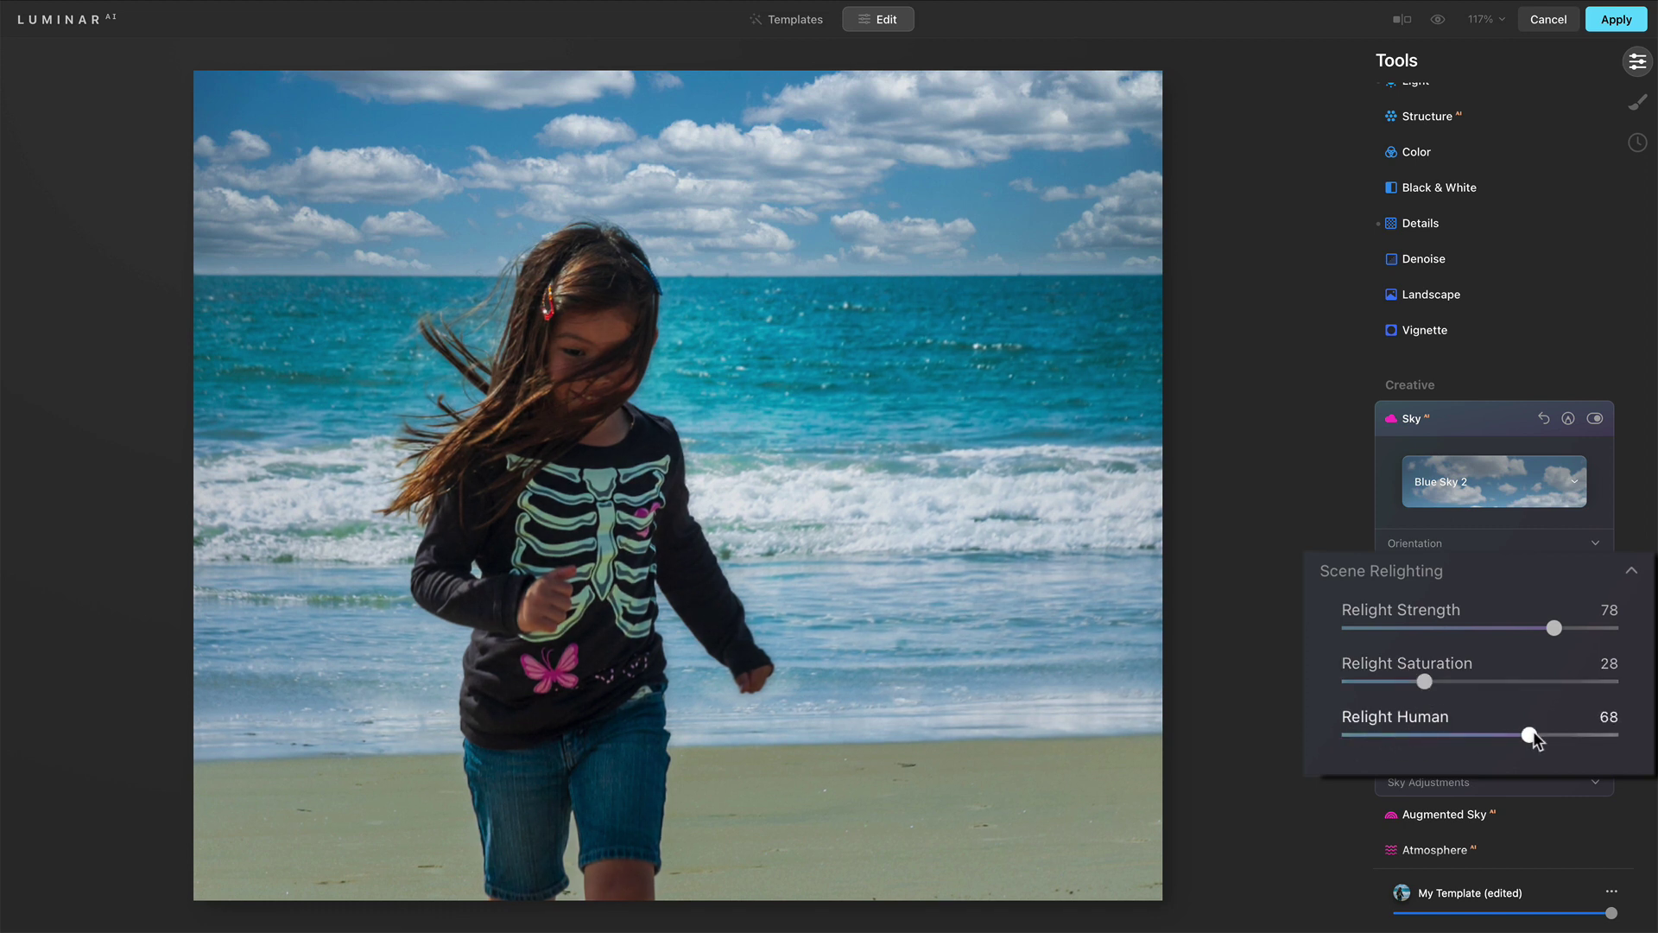
left_click(1417, 735)
left_click(1464, 735)
left_click(1386, 735)
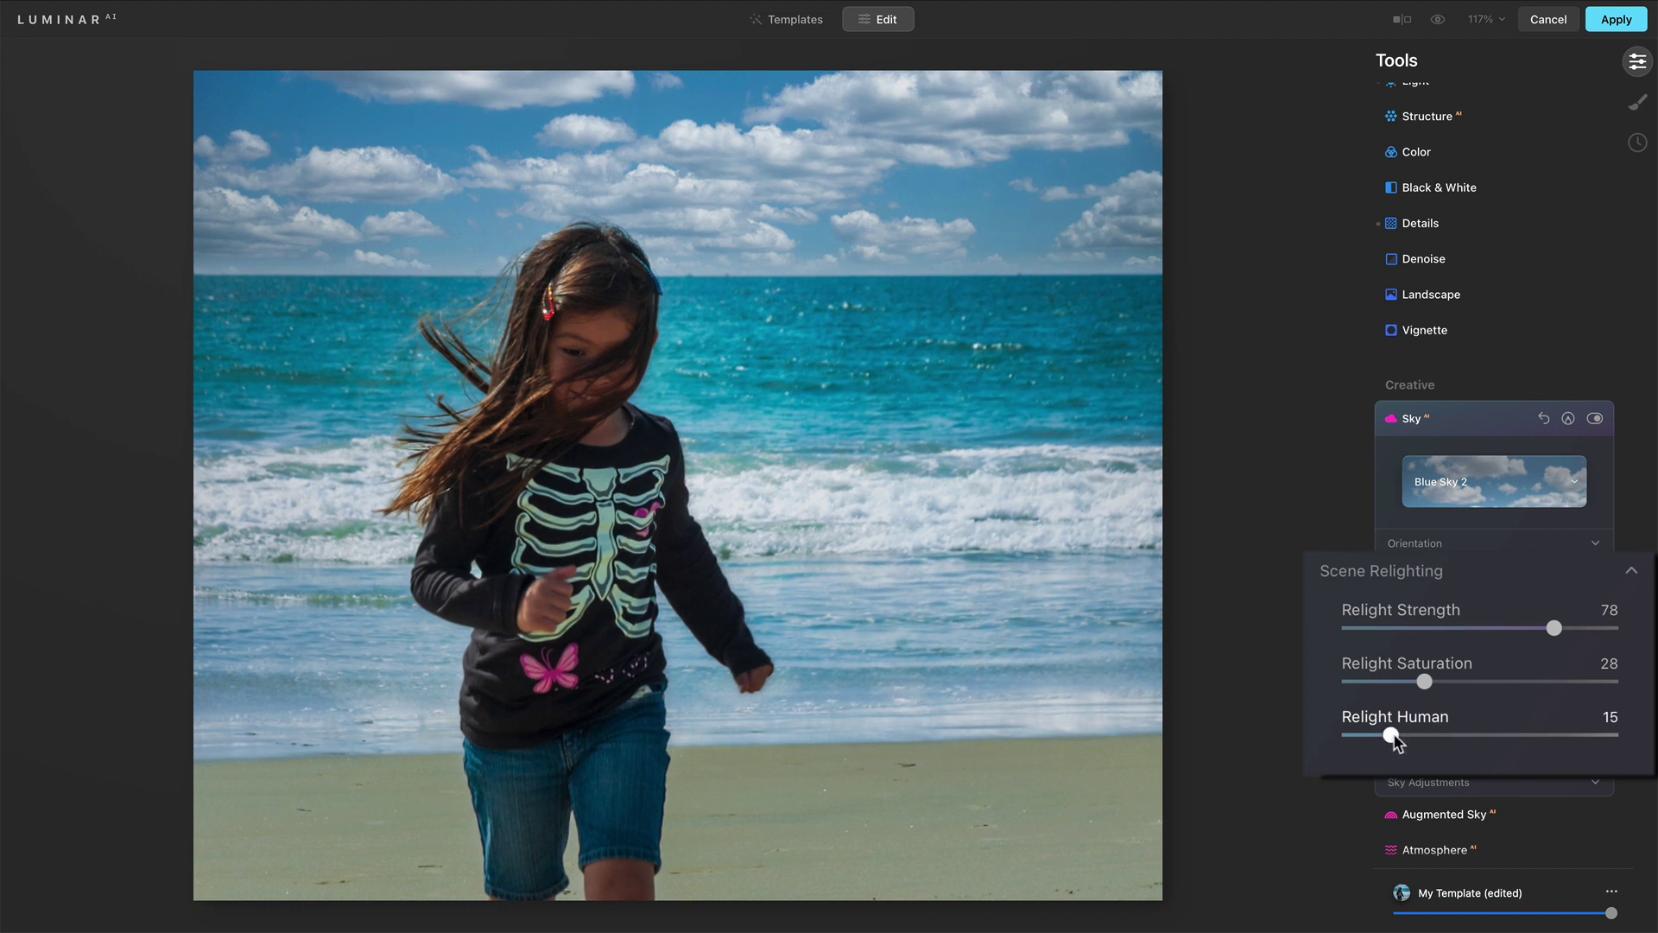
left_click_drag(1397, 736, 1316, 742)
left_click(1457, 735)
left_click(1531, 736)
left_click(1420, 737)
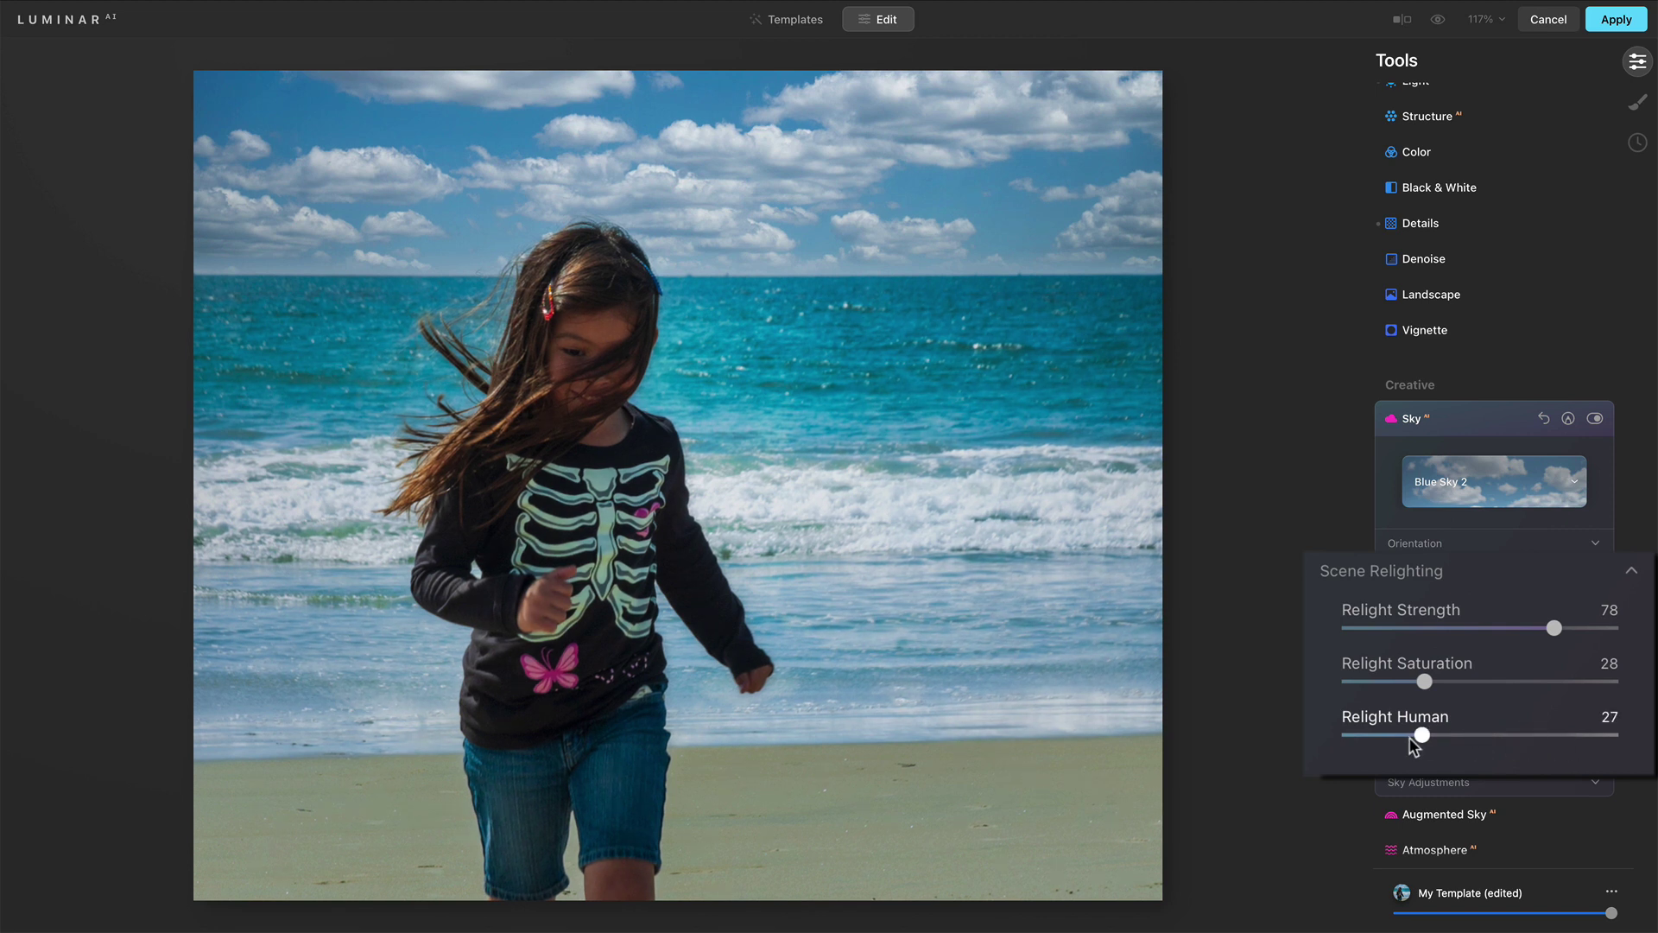